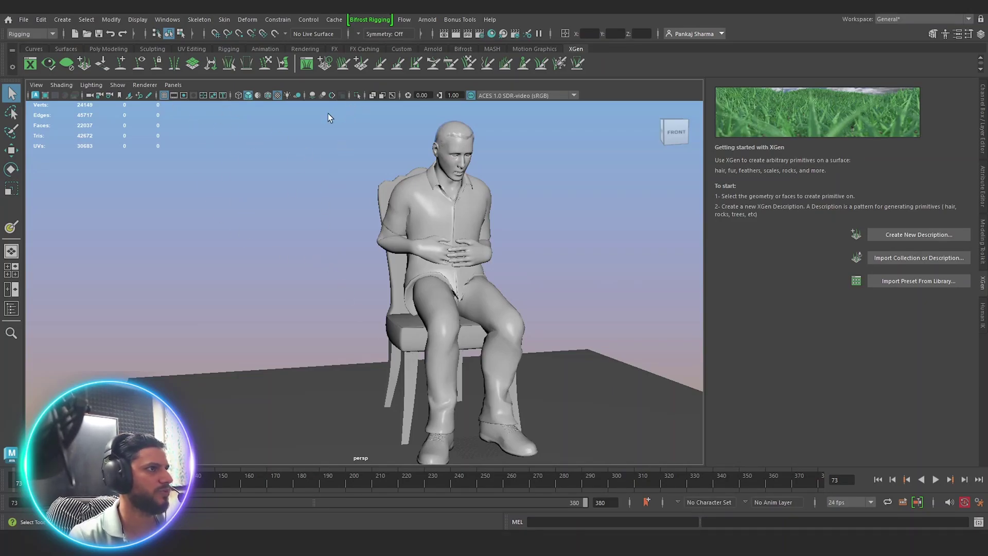
# Step: Repath the scene's missing texture files in the File Path Editor with subdirectory search enabled, and close the editor
pyautogui.click(275, 96)
pyautogui.click(274, 95)
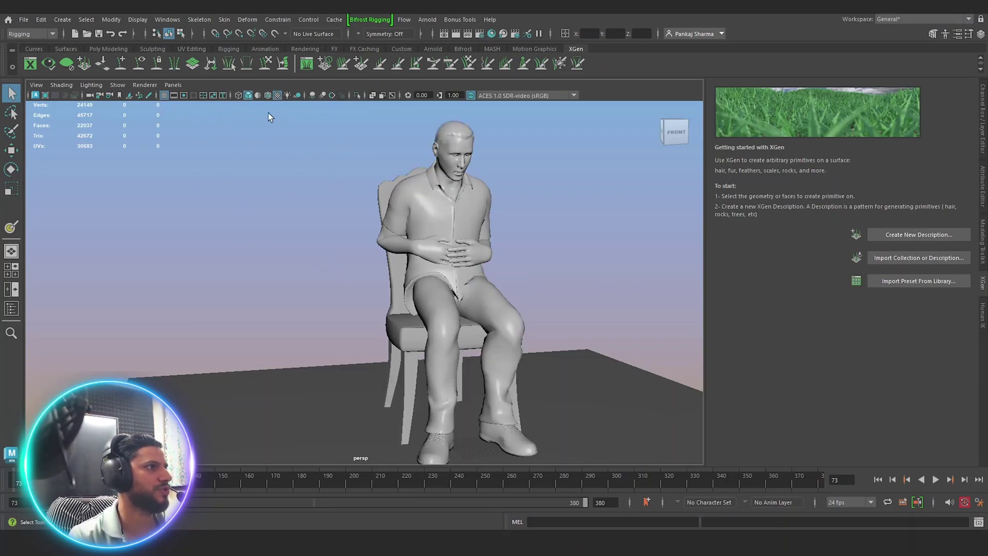
pyautogui.click(168, 20)
pyautogui.moveTo(180, 71)
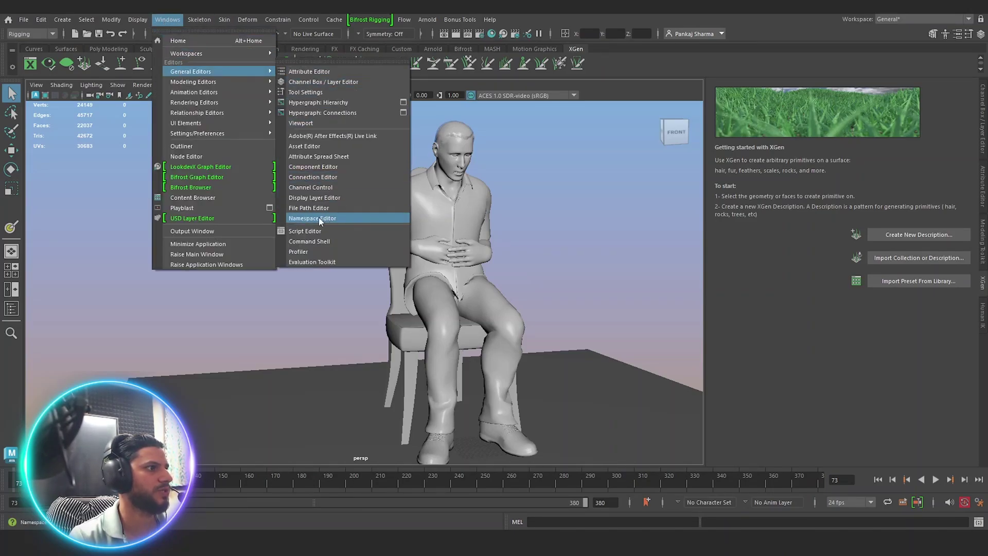
pyautogui.click(302, 209)
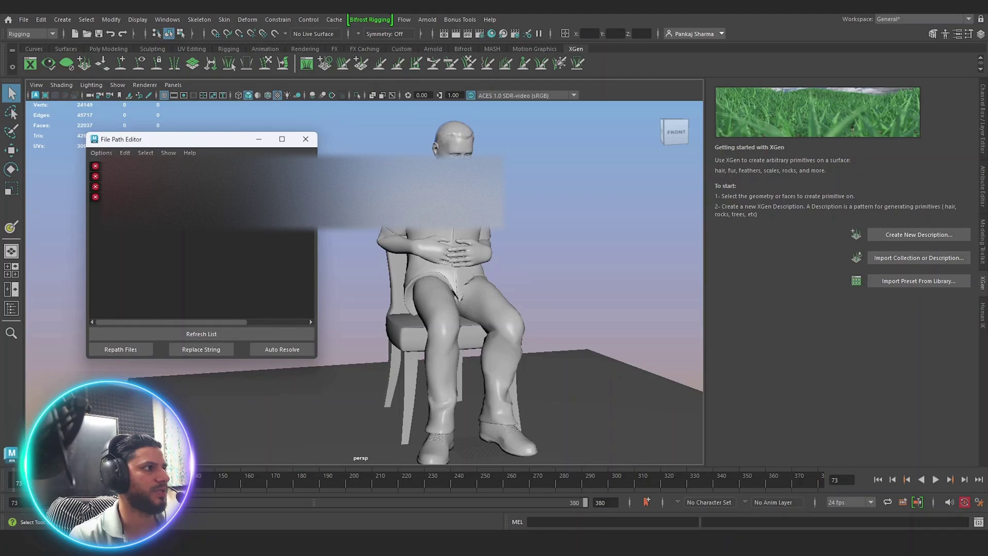
pyautogui.click(122, 349)
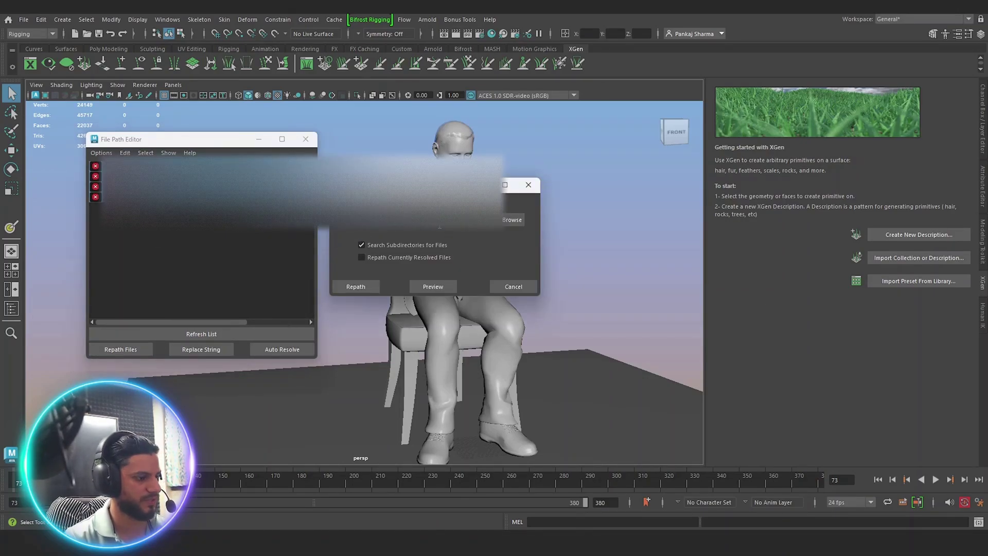
pyautogui.click(353, 287)
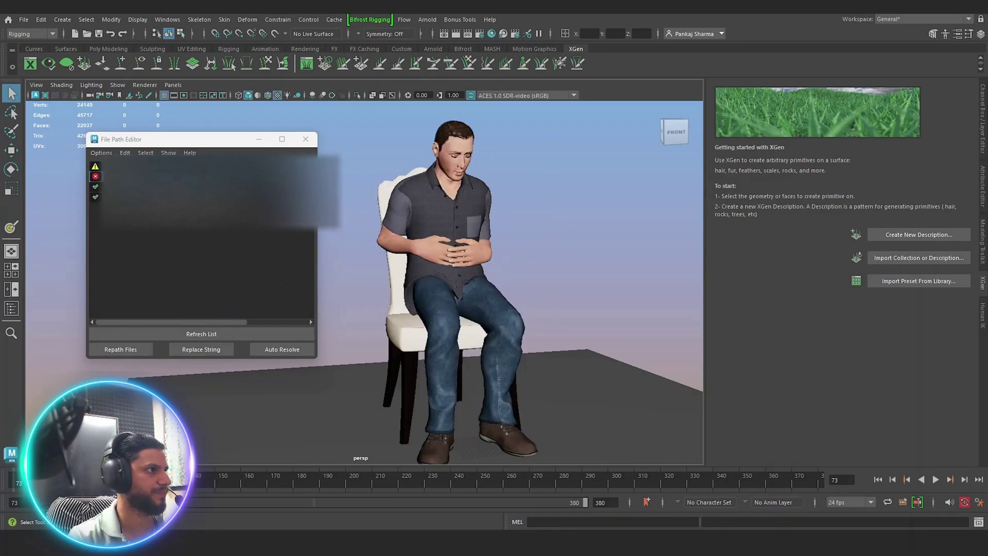
pyautogui.click(215, 303)
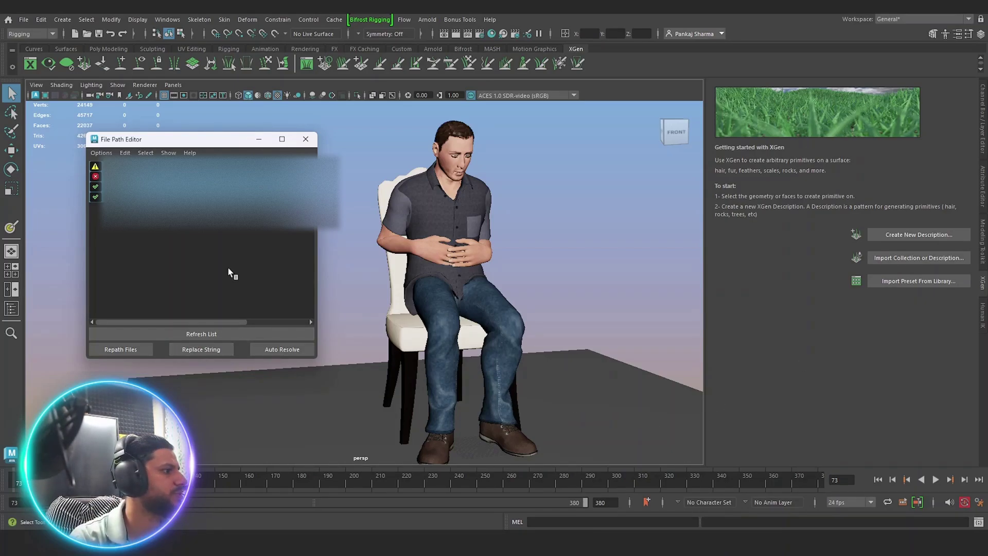
pyautogui.click(306, 139)
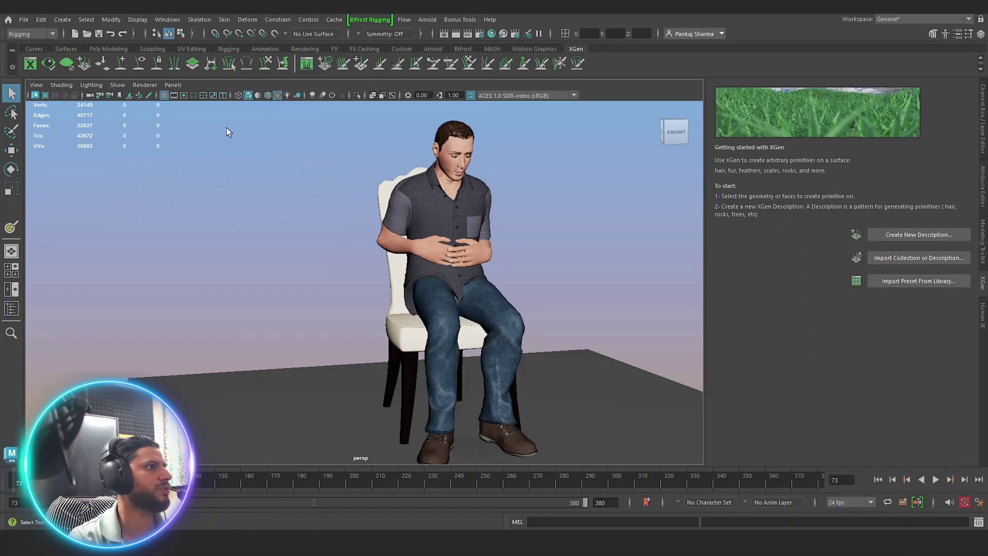
# Step: In the Viewport 2.0 settings, set the default light intensity to about 2.098 and the transparency algorithm to Depth Peeling
pyautogui.click(144, 85)
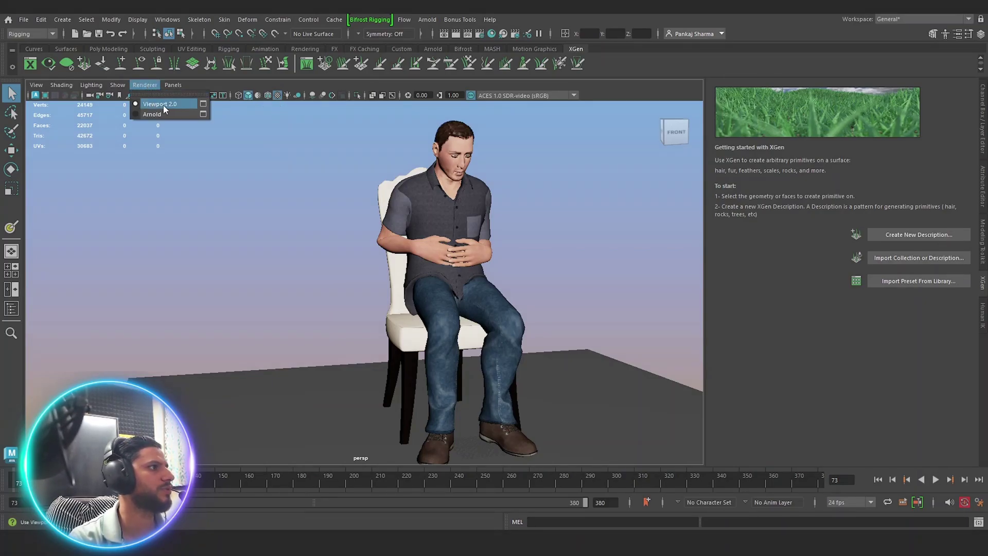
pyautogui.click(204, 104)
pyautogui.moveTo(458, 264); pyautogui.dragTo(460, 261)
pyautogui.moveTo(408, 186); pyautogui.dragTo(233, 156)
pyautogui.moveTo(286, 229)
pyautogui.mouseDown()
pyautogui.moveTo(296, 229)
pyautogui.moveTo(285, 229)
pyautogui.mouseUp()
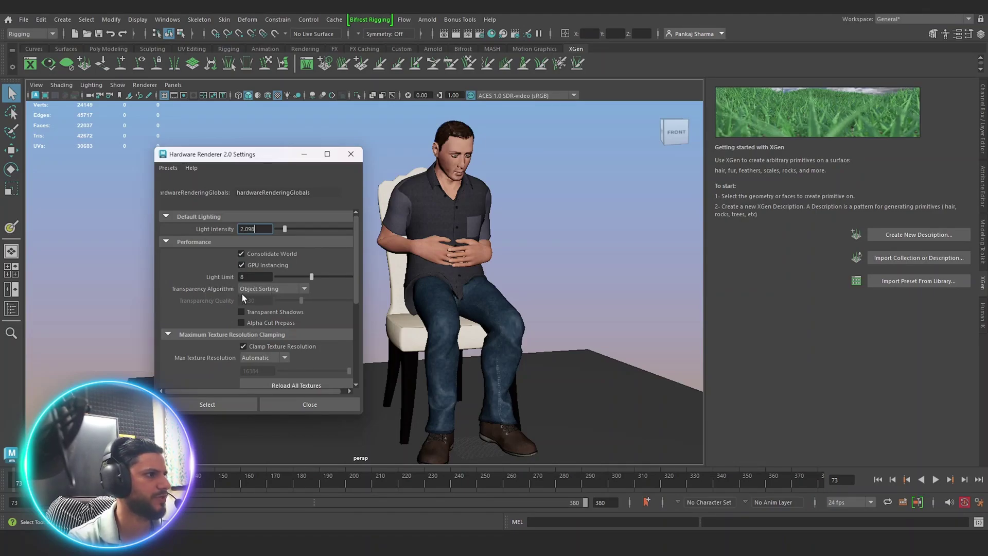
pyautogui.click(261, 289)
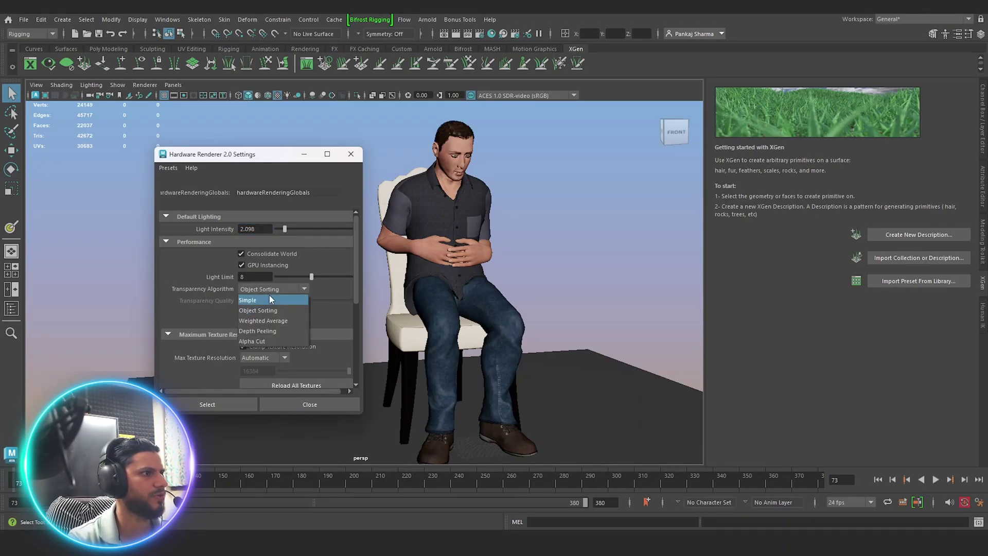
pyautogui.click(262, 329)
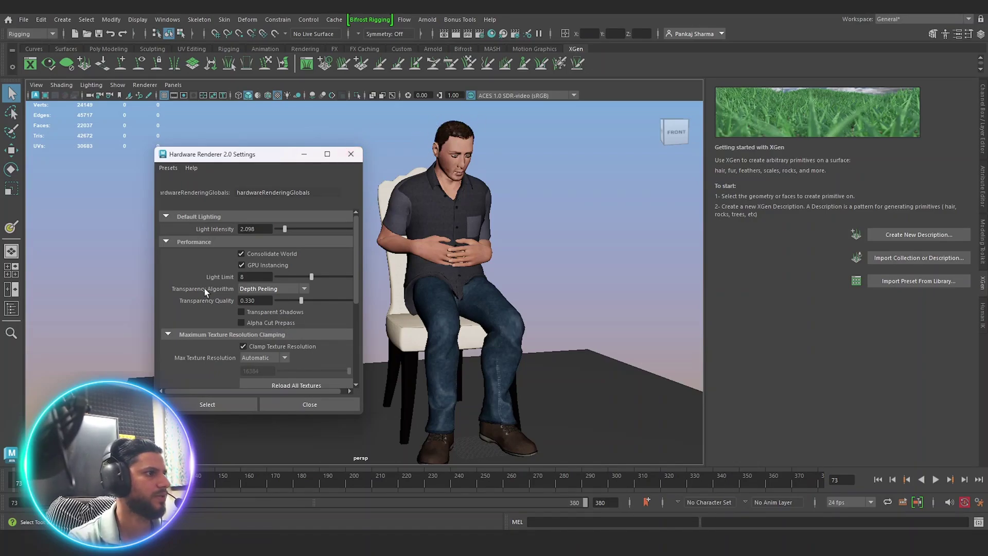
# Step: Set the maximum texture resolution to a custom 4096 and reload all textures
pyautogui.scroll(-3, 231, 302)
pyautogui.click(262, 265)
pyautogui.click(262, 287)
pyautogui.moveTo(256, 277); pyautogui.dragTo(227, 276)
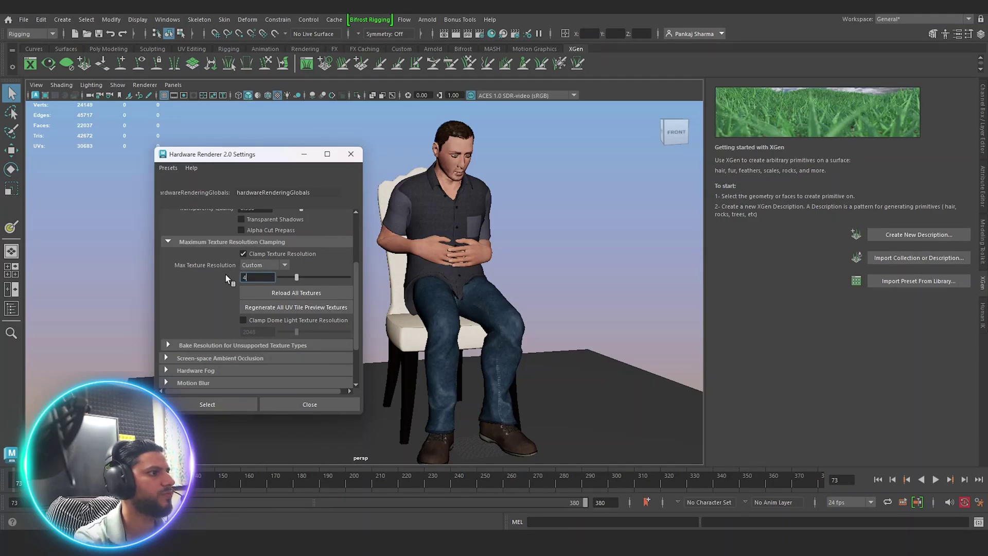
pyautogui.click(288, 293)
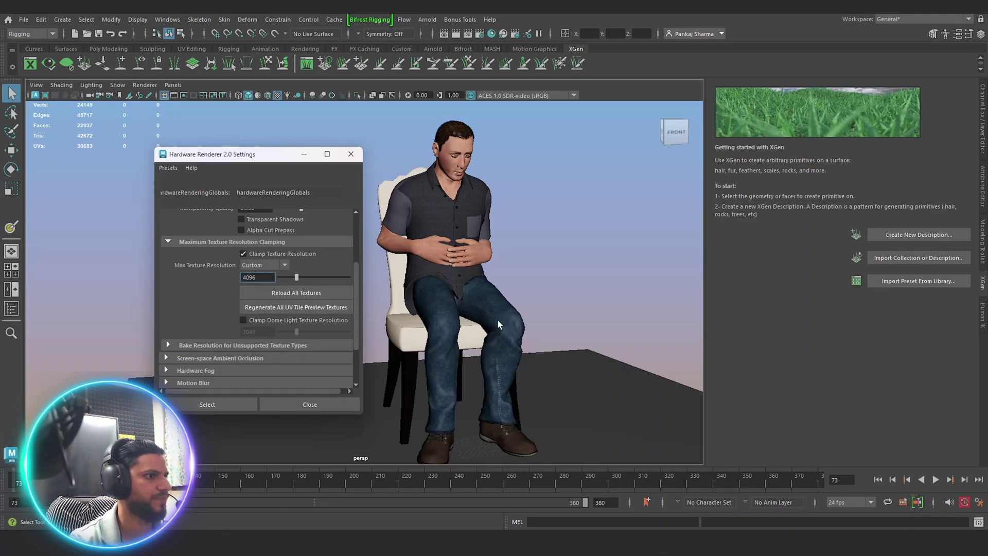
# Step: Enable Screen-space Ambient Occlusion in the renderer settings, toggling it off and on to compare its effect on the character
pyautogui.scroll(-2, 192, 325)
pyautogui.click(194, 327)
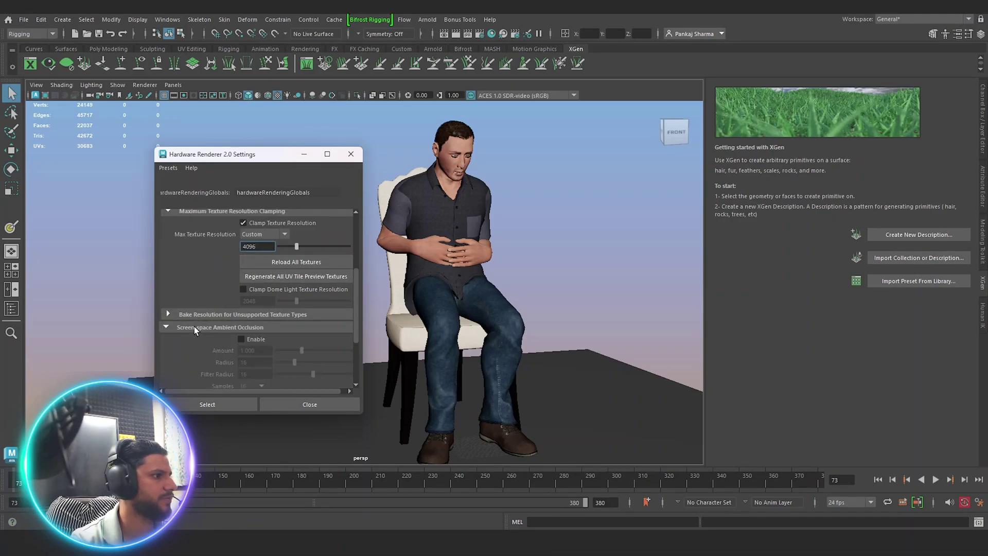
pyautogui.scroll(-3, 191, 309)
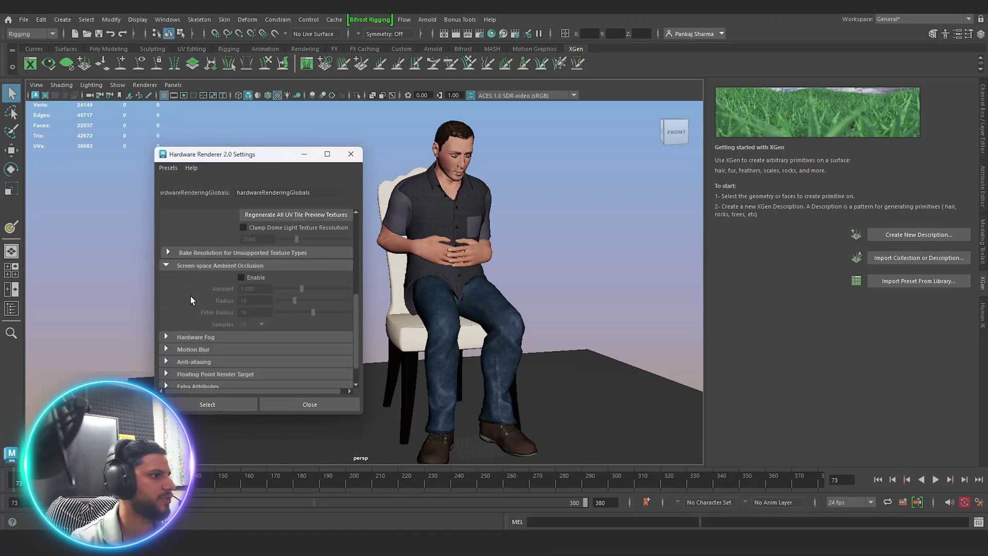
pyautogui.click(241, 278)
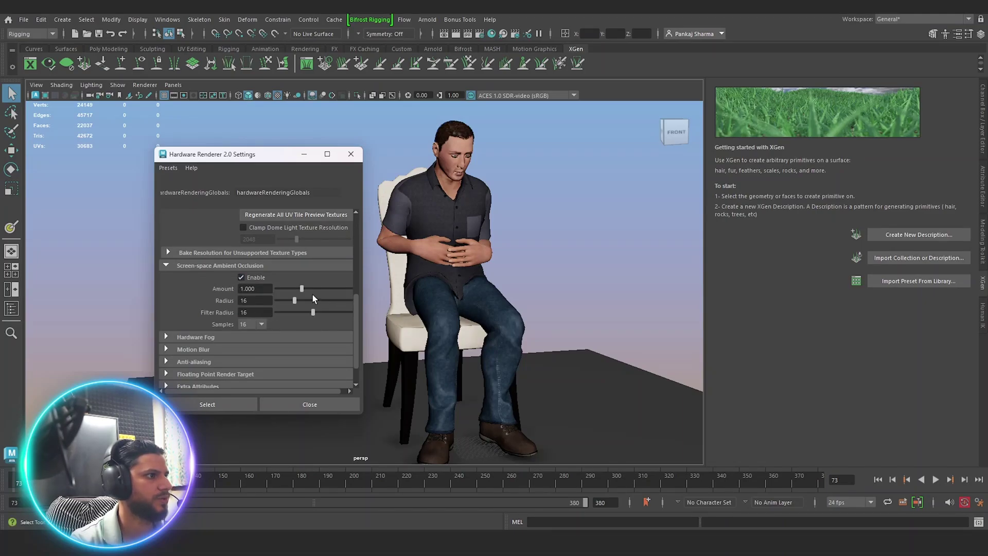
pyautogui.click(241, 277)
pyautogui.click(242, 277)
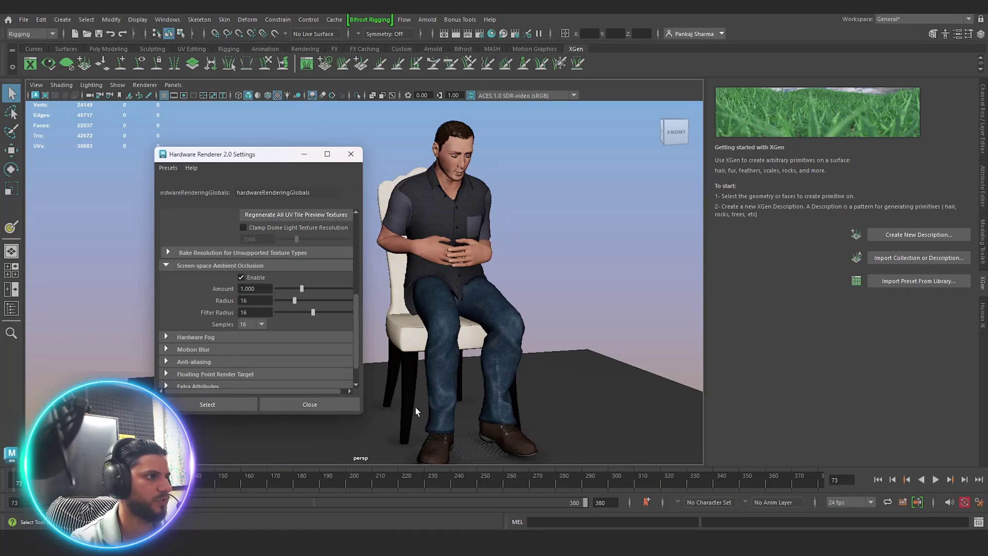
# Step: Expand the Hardware Fog settings and enable Motion Blur in the renderer settings
pyautogui.scroll(-1, 198, 317)
pyautogui.click(184, 307)
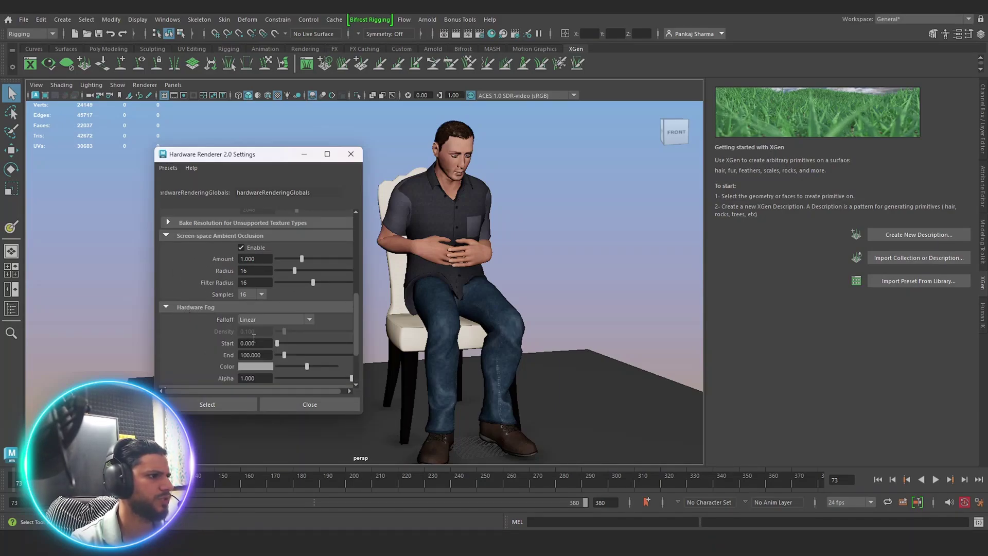
pyautogui.scroll(-1, 203, 340)
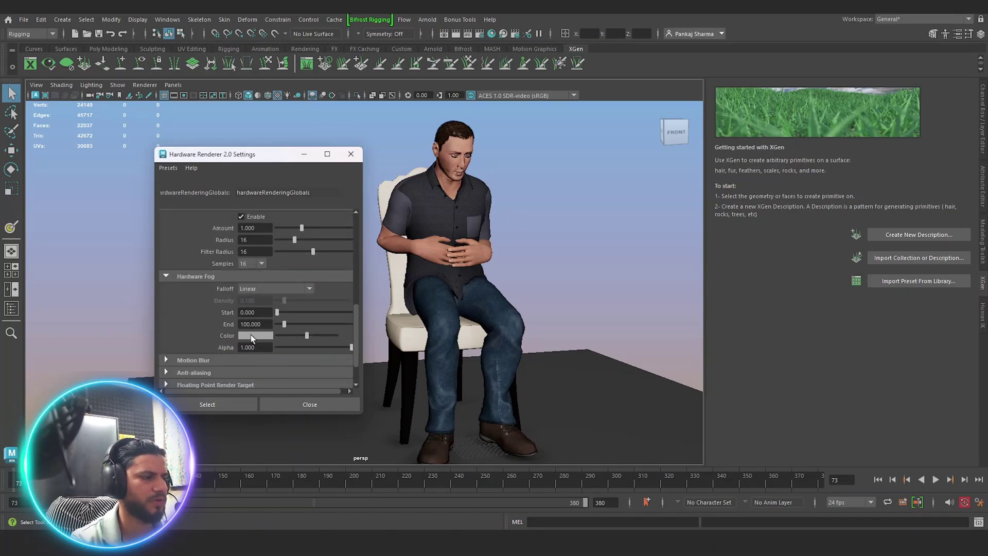
pyautogui.scroll(-2, 196, 316)
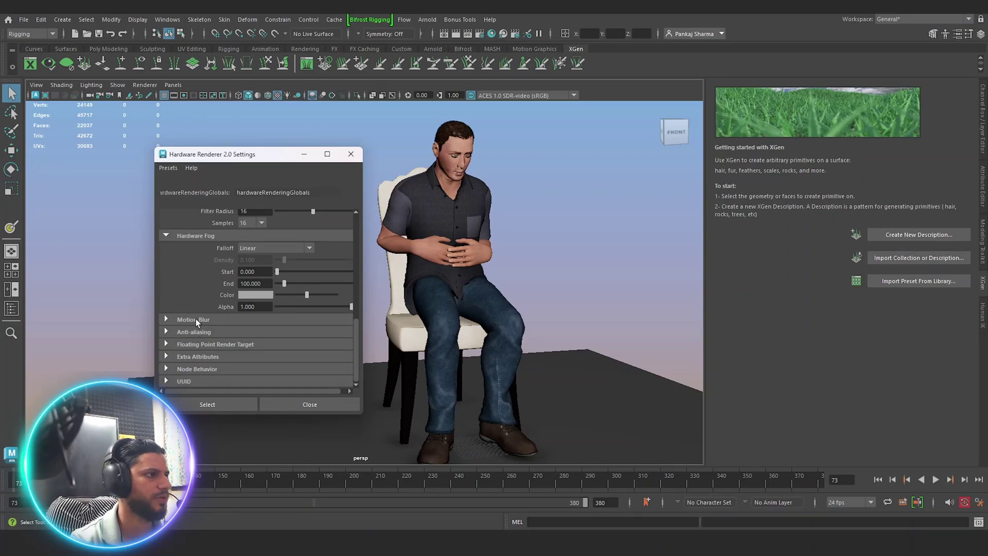
pyautogui.click(191, 319)
pyautogui.click(240, 332)
pyautogui.scroll(-2, 201, 342)
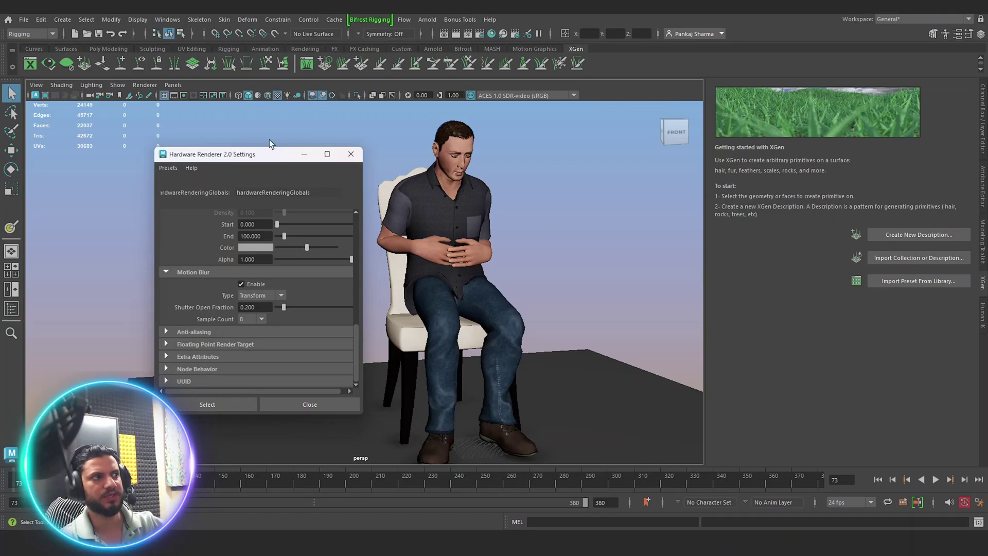
# Step: Enable Smooth Wireframe and Multisampling Anti-aliasing with a sample count of 8
pyautogui.click(195, 333)
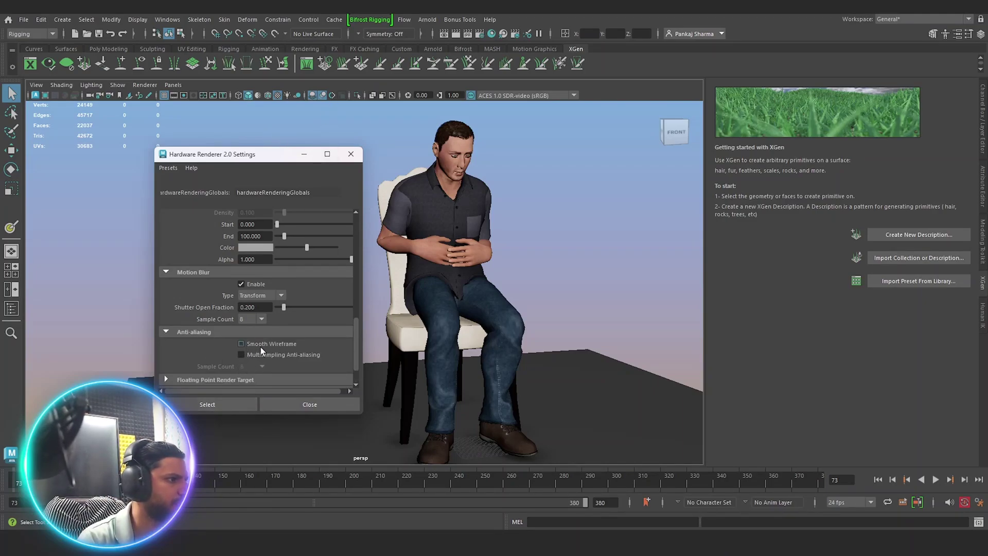
pyautogui.click(248, 355)
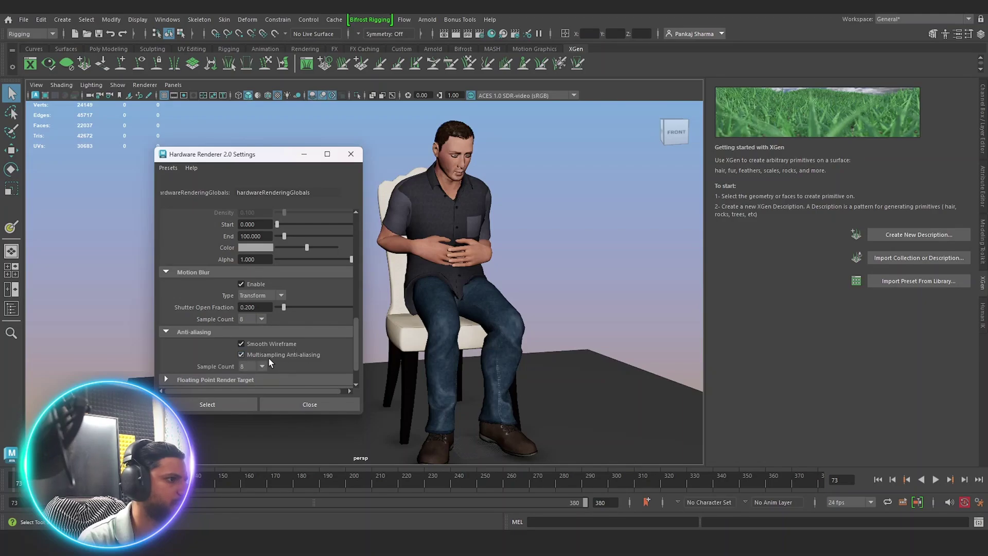
pyautogui.click(252, 366)
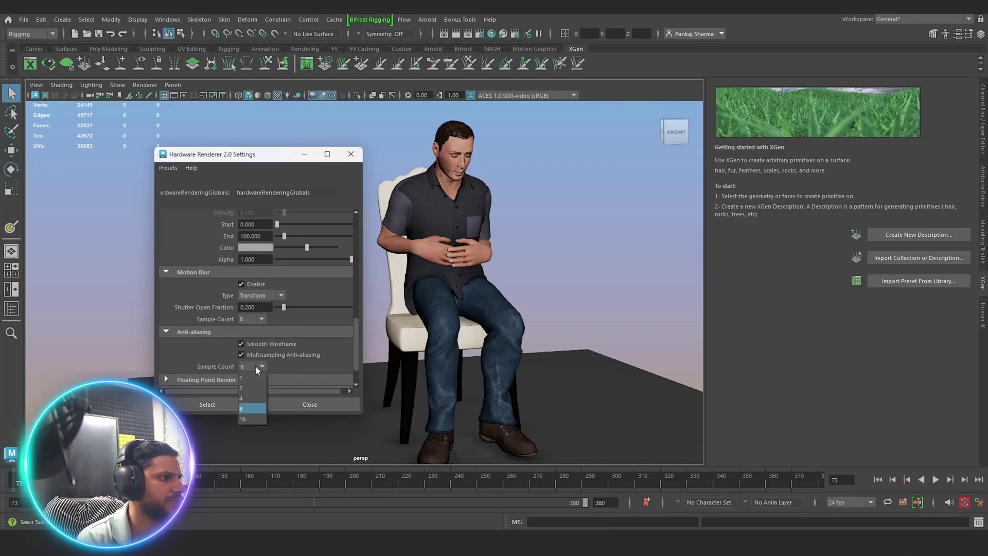
pyautogui.click(245, 408)
pyautogui.scroll(-2, 219, 372)
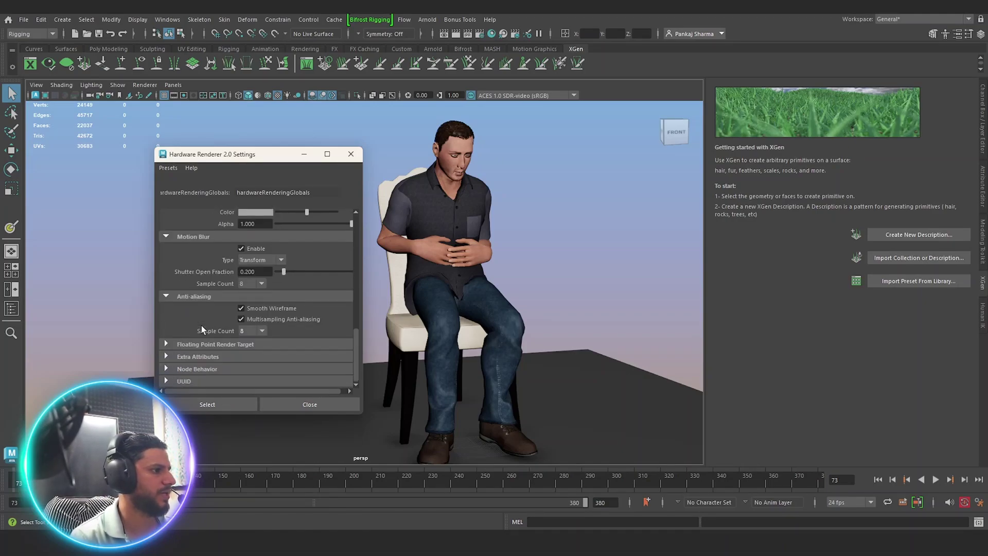
# Step: Change the hardware fog color to a teal with hue 196.15, saturation 0.571 and value 0.387, and close the renderer settings
pyautogui.scroll(5, 206, 313)
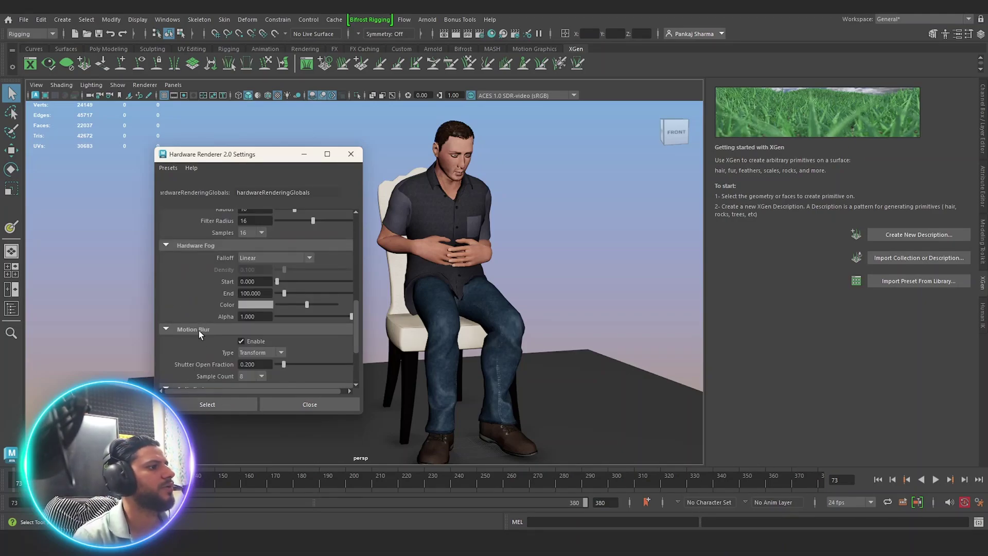
pyautogui.click(252, 306)
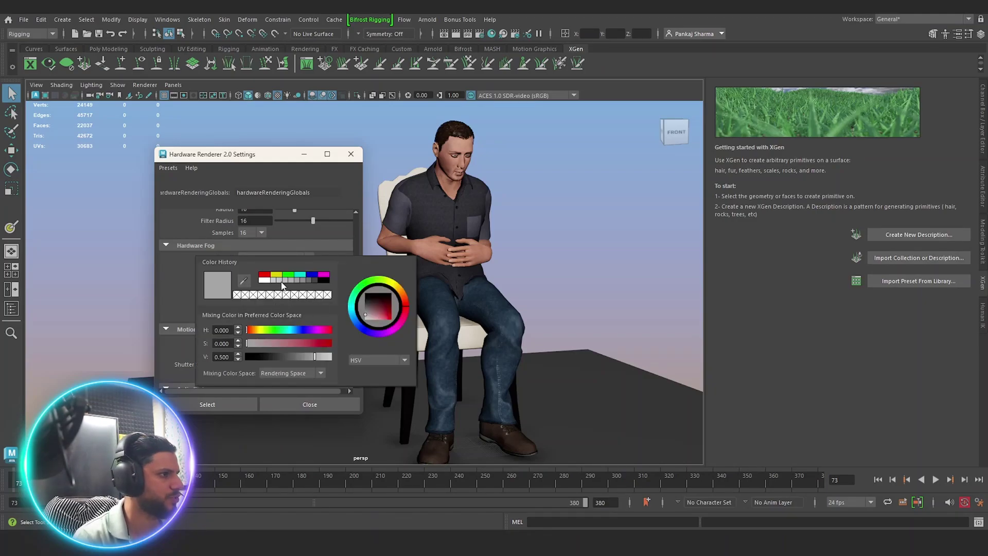
pyautogui.click(292, 330)
pyautogui.click(284, 343)
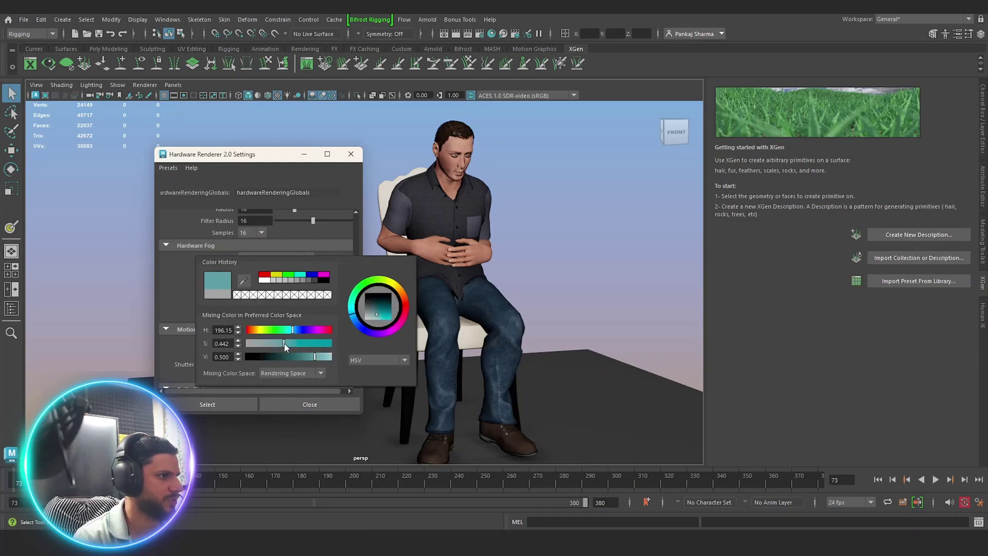
pyautogui.click(309, 357)
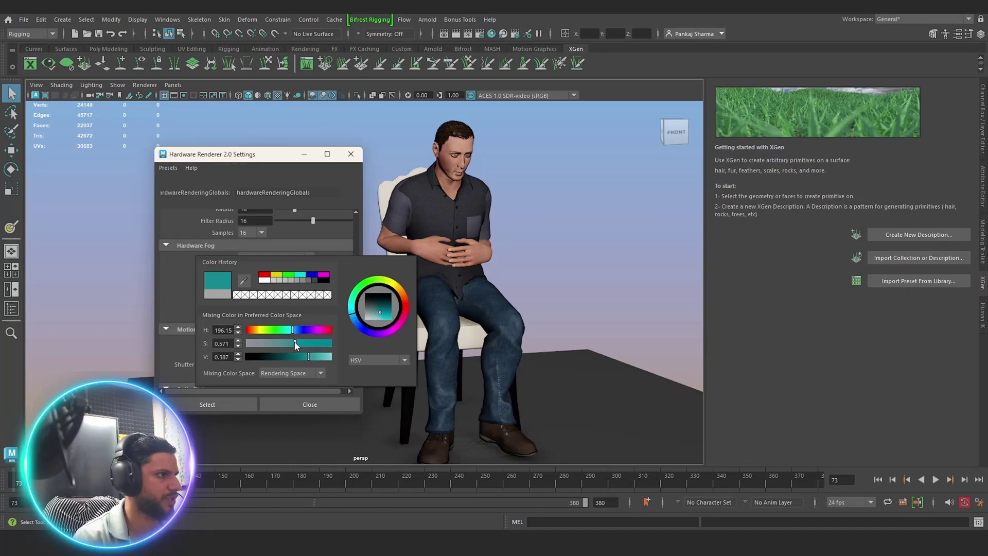
pyautogui.scroll(10, 288, 341)
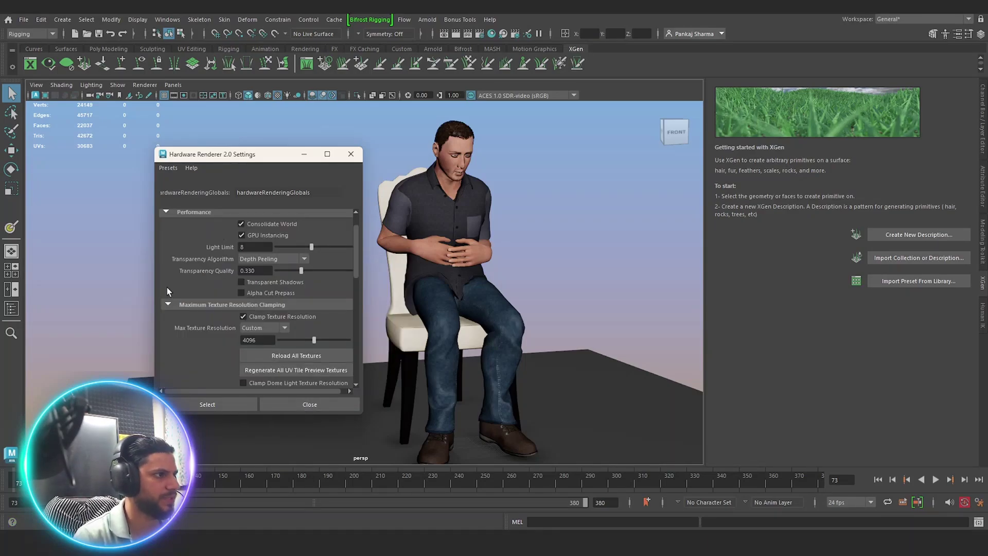
pyautogui.click(284, 404)
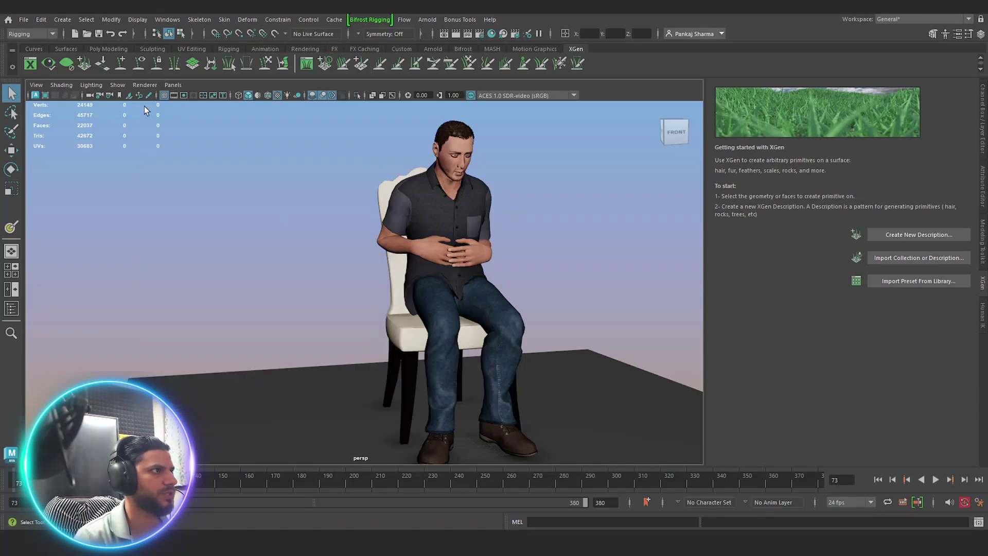
# Step: Turn on Two Sided Lighting for the perspective viewport
pyautogui.click(93, 85)
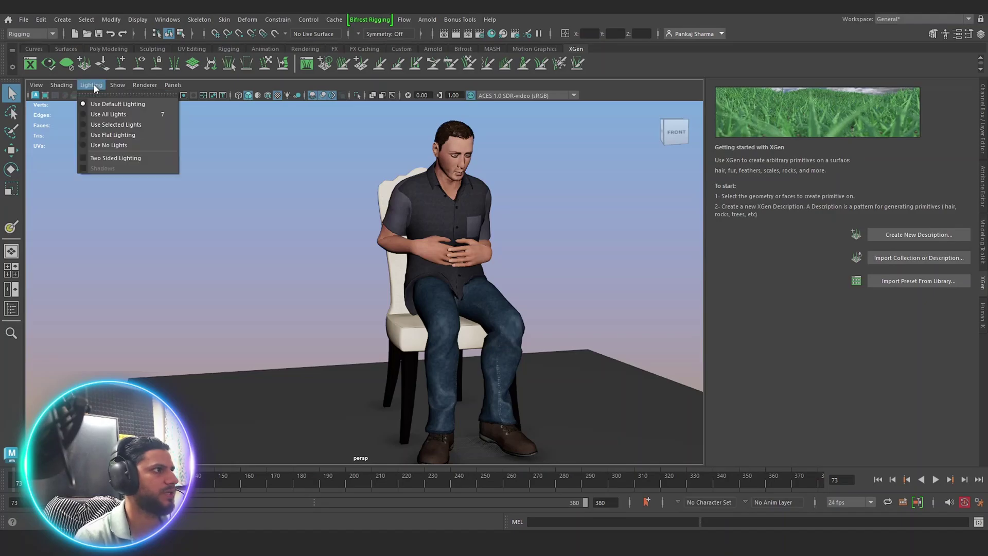
pyautogui.click(85, 157)
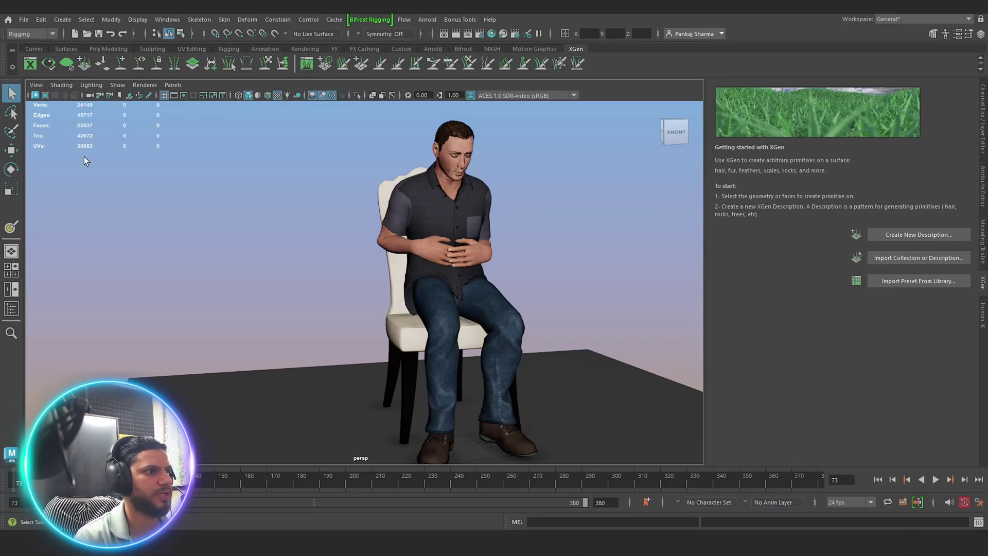
# Step: Try Backface Culling on the perspective viewport and switch it back off
pyautogui.click(91, 85)
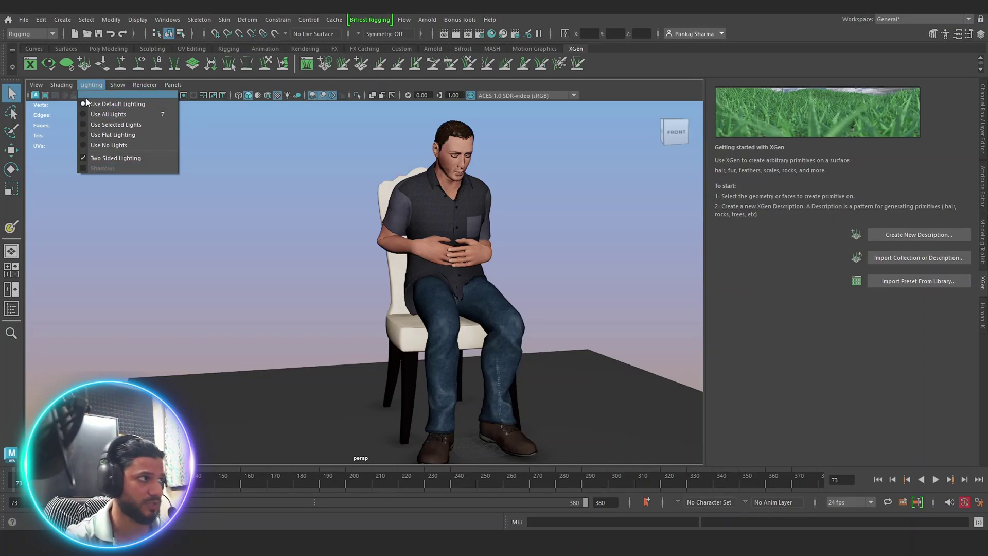
pyautogui.moveTo(59, 84)
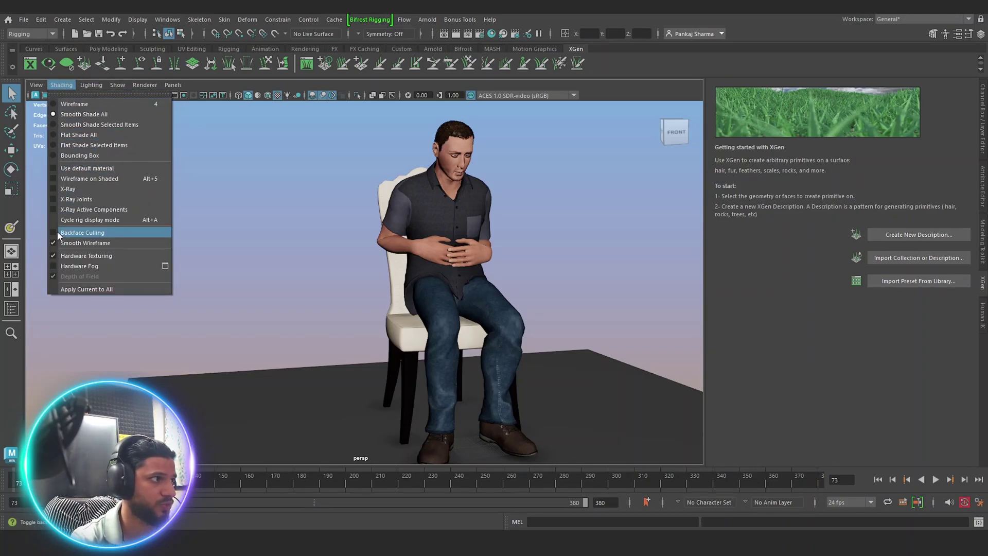
pyautogui.click(55, 232)
pyautogui.click(61, 84)
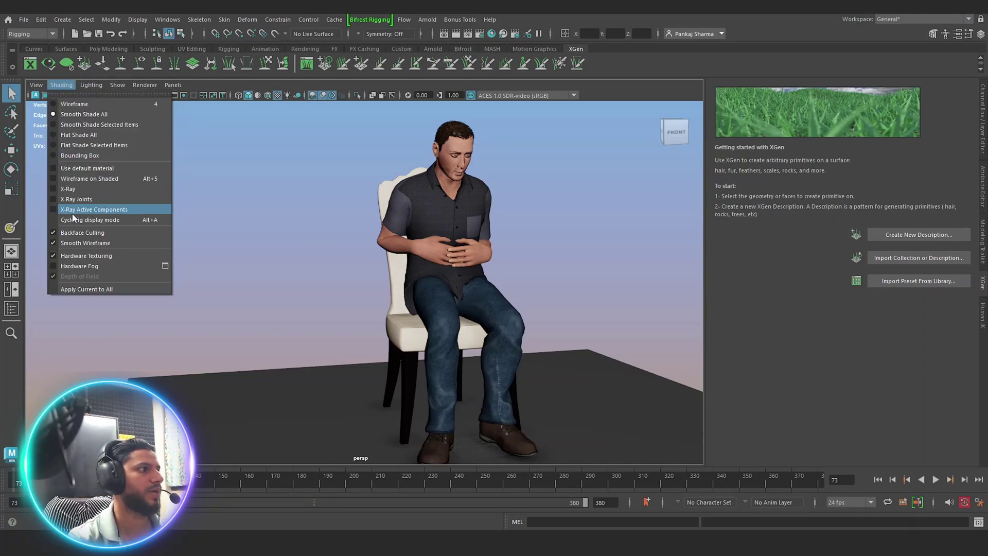
pyautogui.click(53, 232)
# Step: Turn on Hardware Fog in the viewport, then raise the fog's Start to about 196 and its End to about 867
pyautogui.click(85, 86)
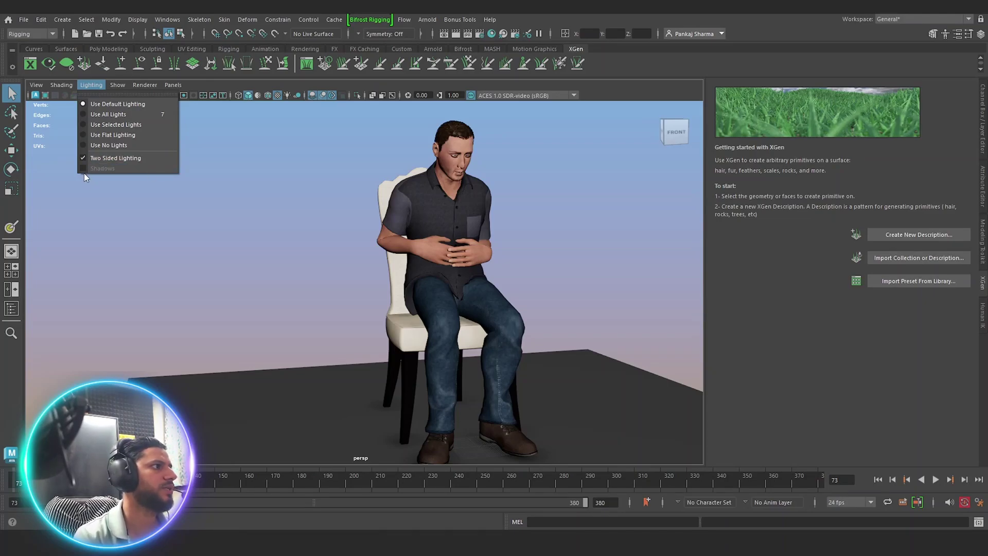
pyautogui.moveTo(53, 87)
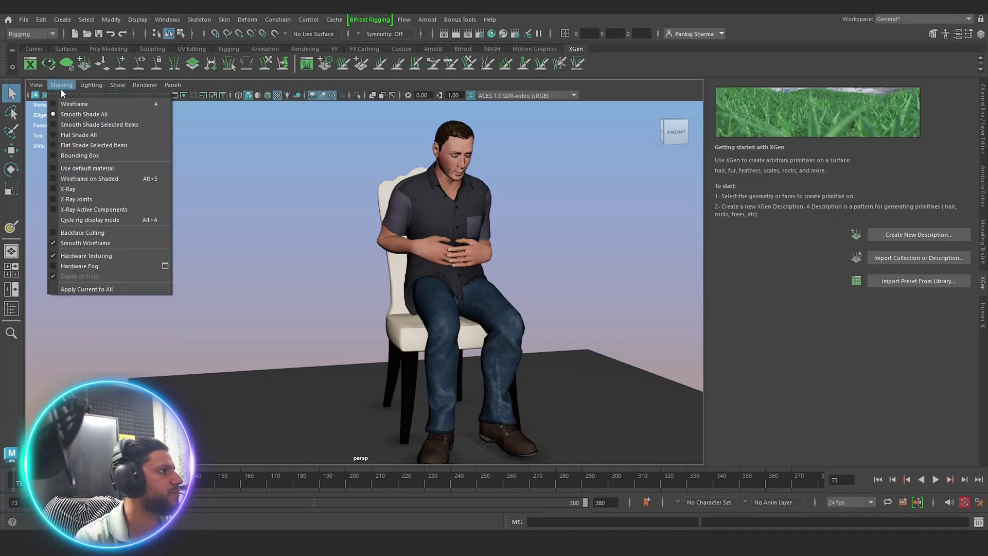
pyautogui.click(54, 265)
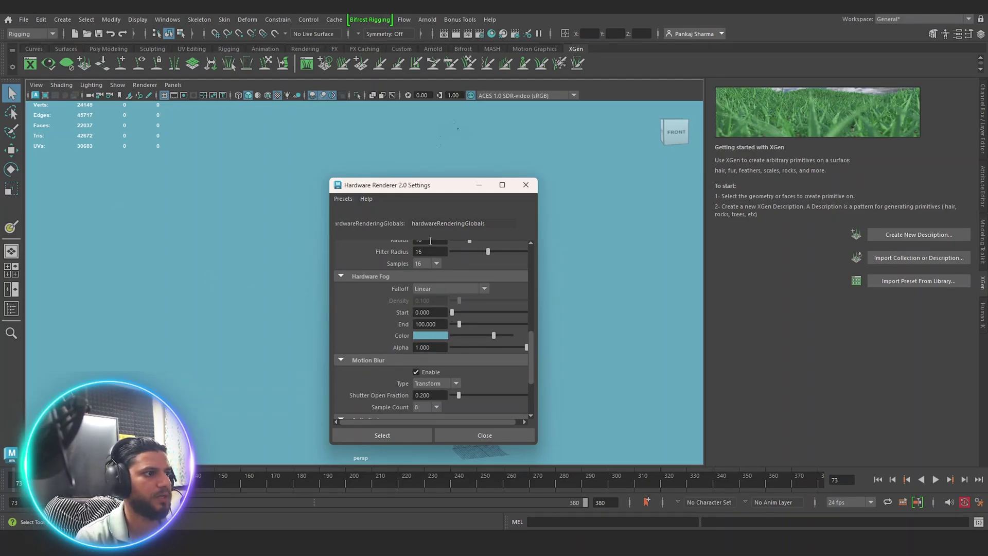
pyautogui.moveTo(387, 191); pyautogui.dragTo(681, 152)
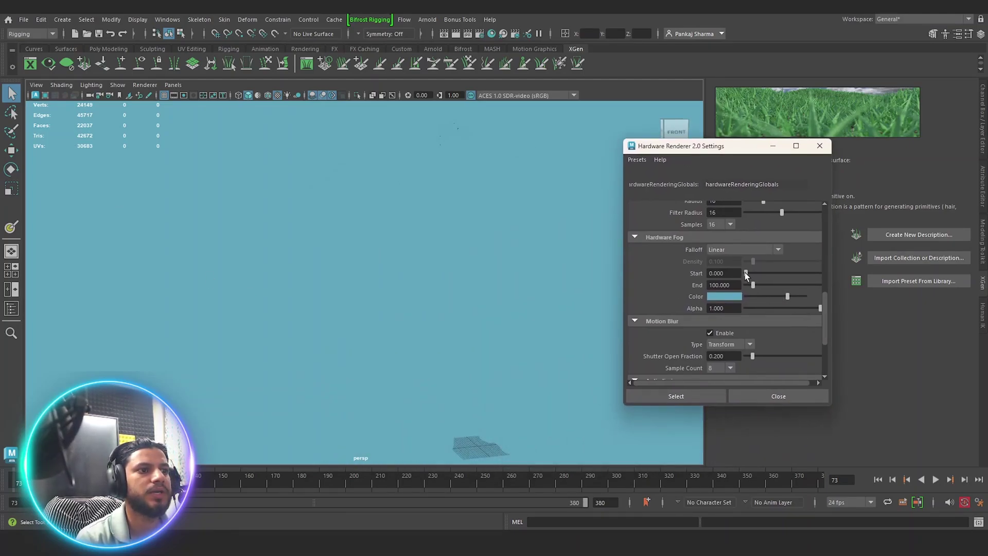
pyautogui.moveTo(745, 273); pyautogui.dragTo(755, 273)
# Step: Try the Exponential squared fog falloff with a density of 0.002, and return the falloff to Linear
pyautogui.click(730, 249)
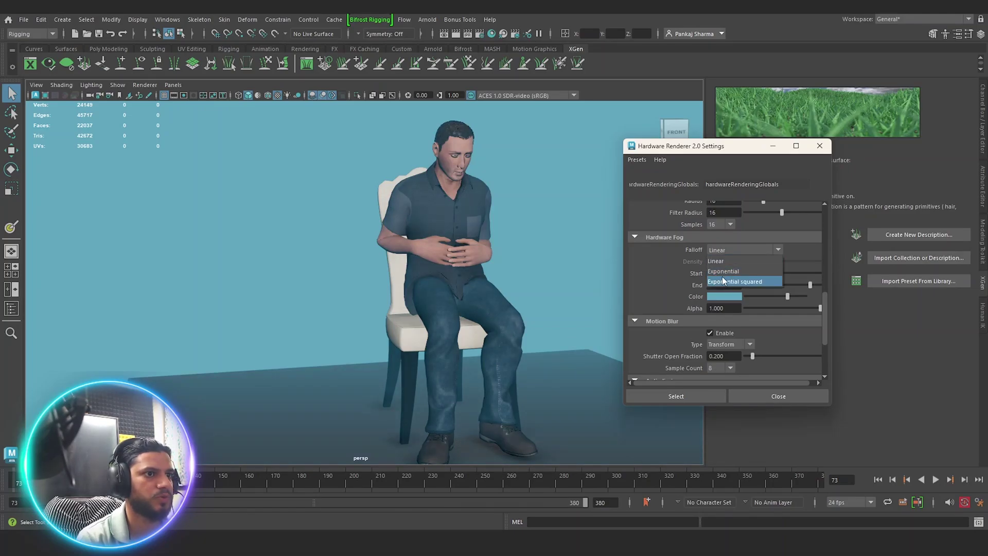
pyautogui.click(741, 281)
pyautogui.moveTo(753, 261); pyautogui.dragTo(747, 262)
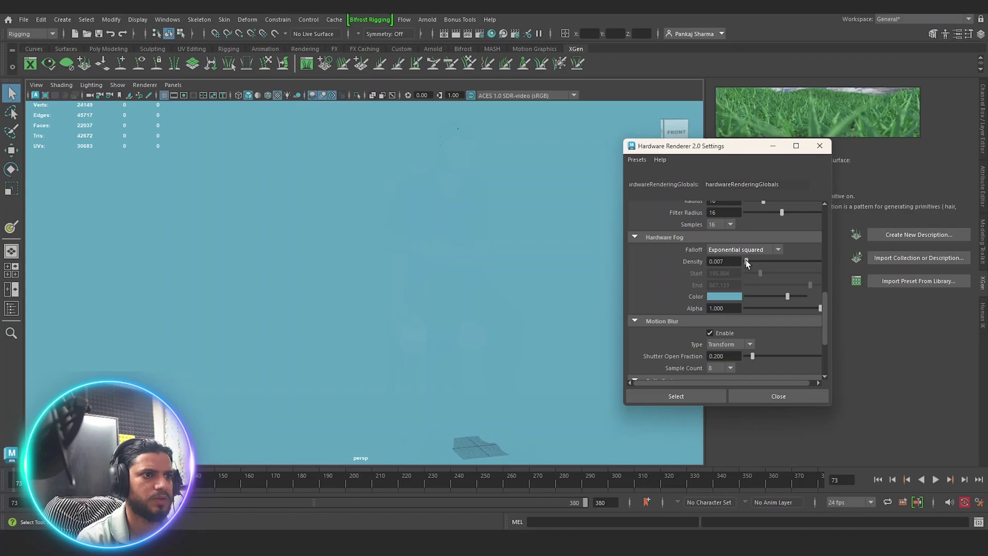
pyautogui.click(723, 262)
pyautogui.press('BackSpace')
pyautogui.write('1')
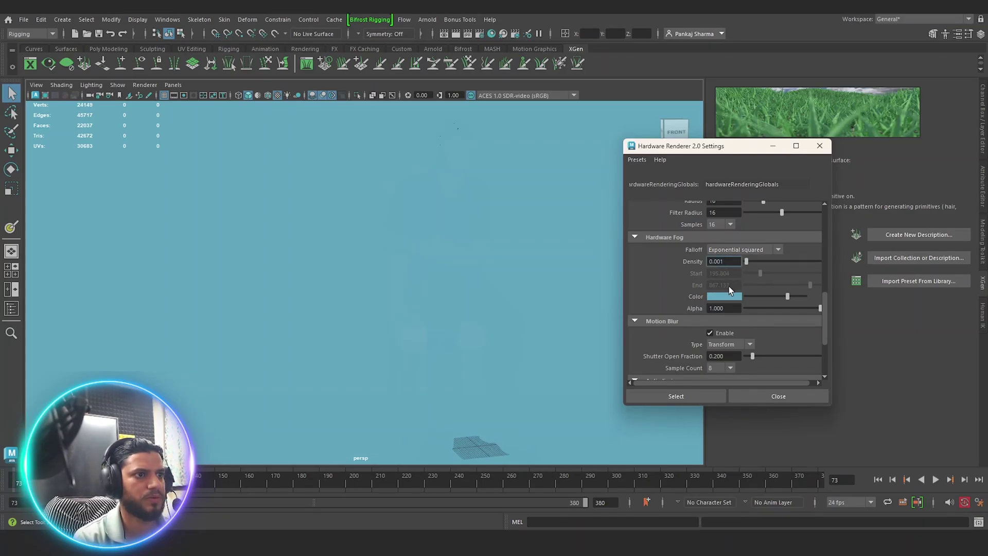
pyautogui.click(724, 308)
pyautogui.click(723, 261)
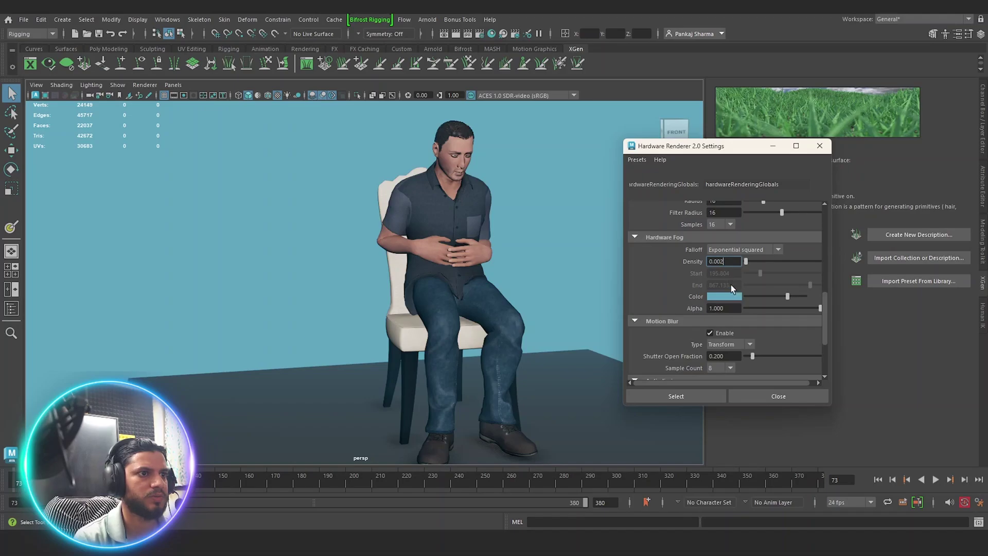
pyautogui.click(732, 308)
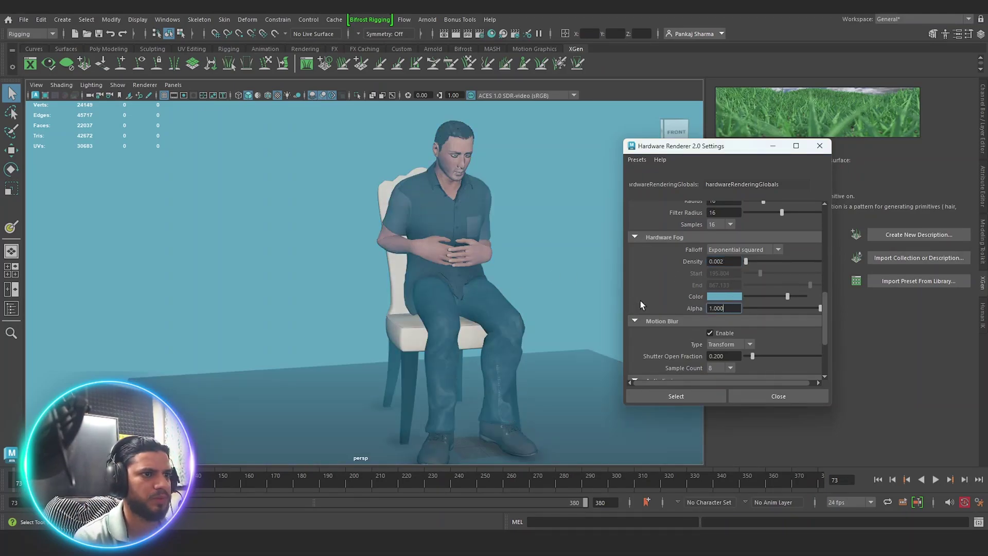
pyautogui.click(726, 250)
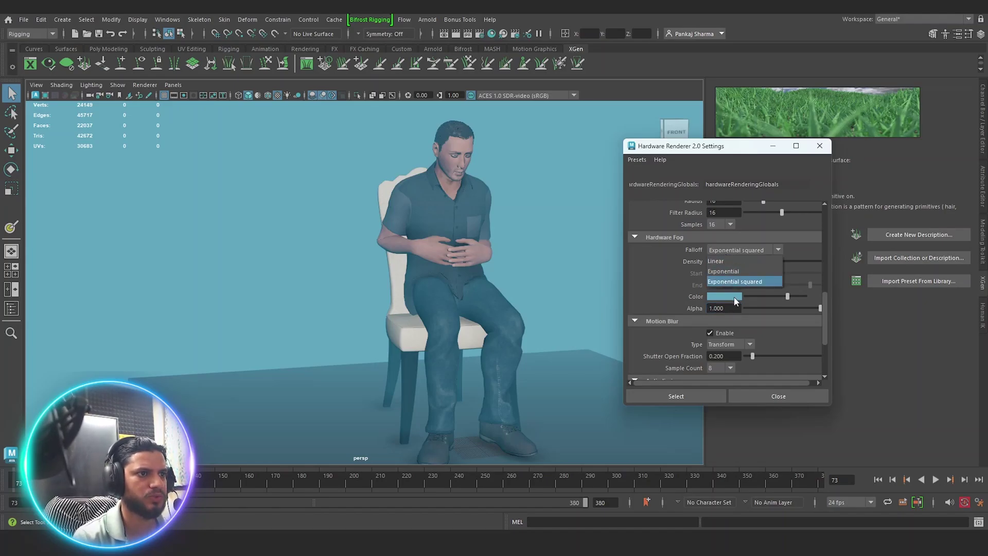
pyautogui.click(713, 262)
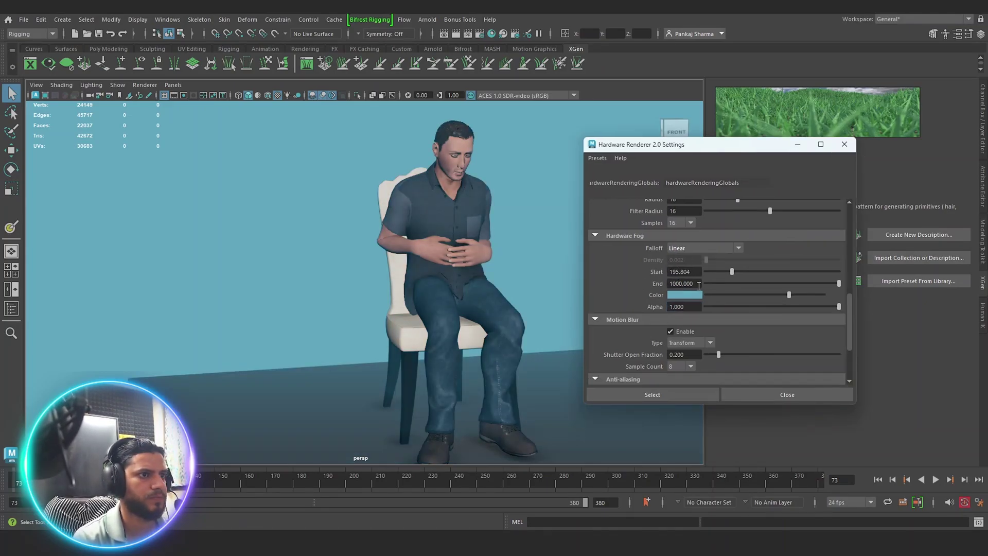
# Step: Set the linear fog's End to 1300 and its Start to 156.25, and close the renderer settings
pyautogui.moveTo(670, 284); pyautogui.dragTo(674, 284)
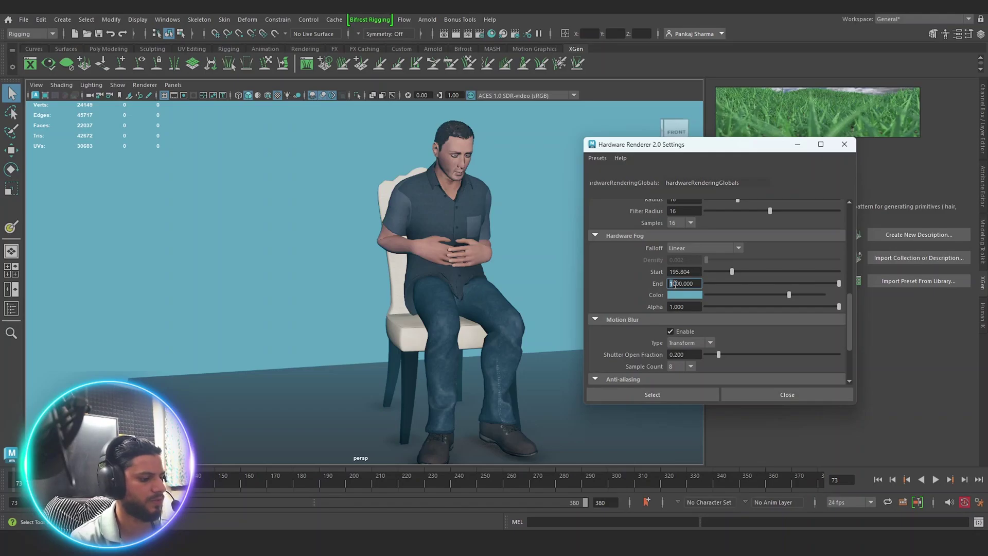
pyautogui.write('2')
pyautogui.click(683, 271)
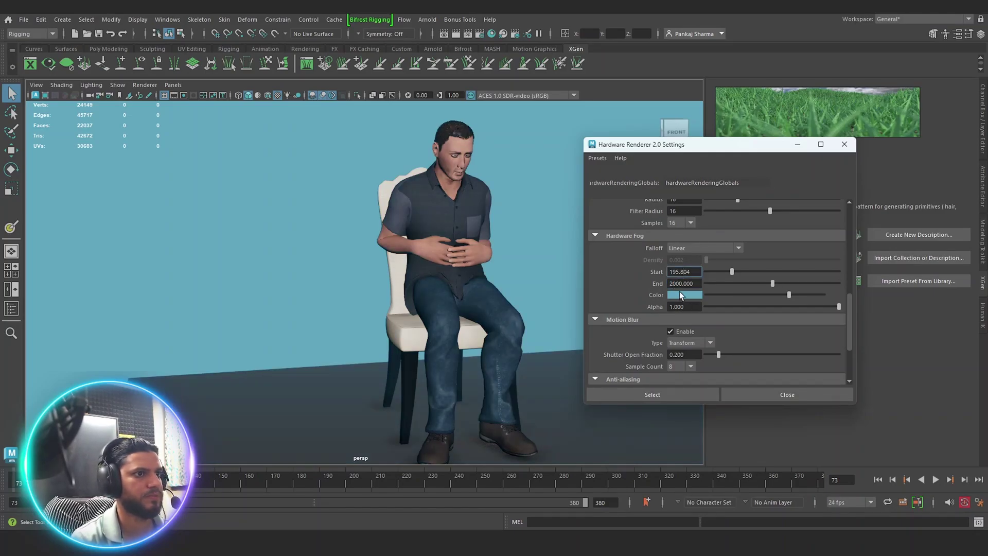
pyautogui.moveTo(727, 271); pyautogui.dragTo(677, 284)
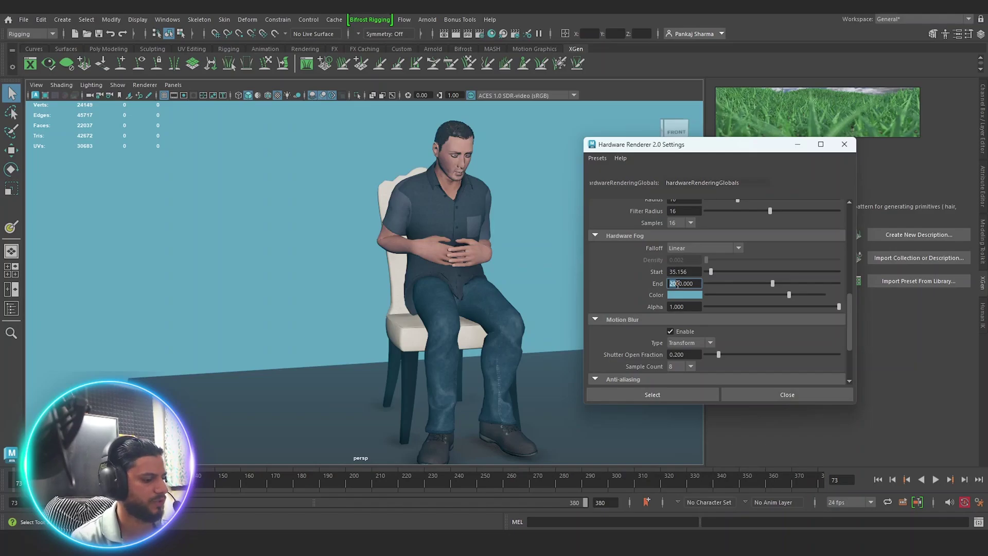
pyautogui.write('13')
pyautogui.click(682, 272)
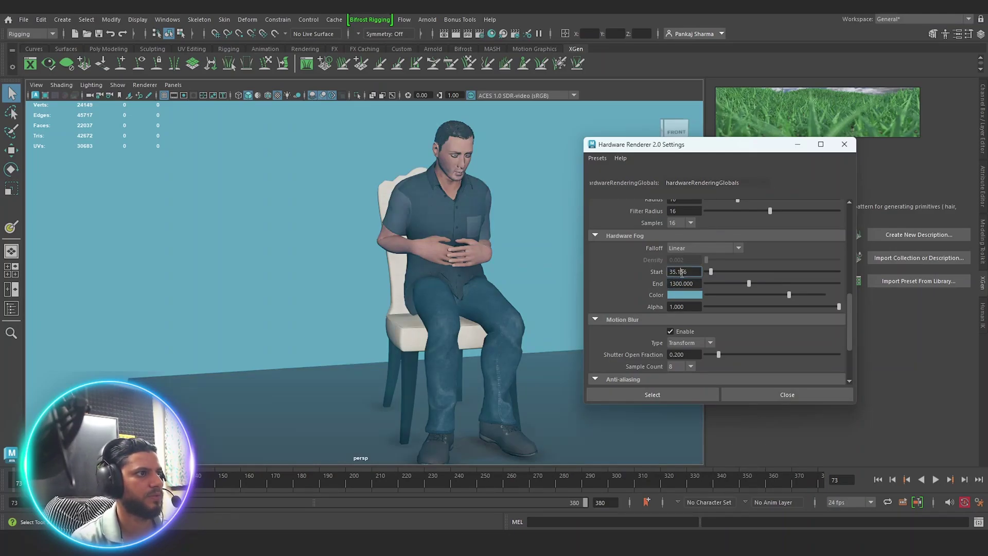
pyautogui.moveTo(720, 273); pyautogui.dragTo(727, 276)
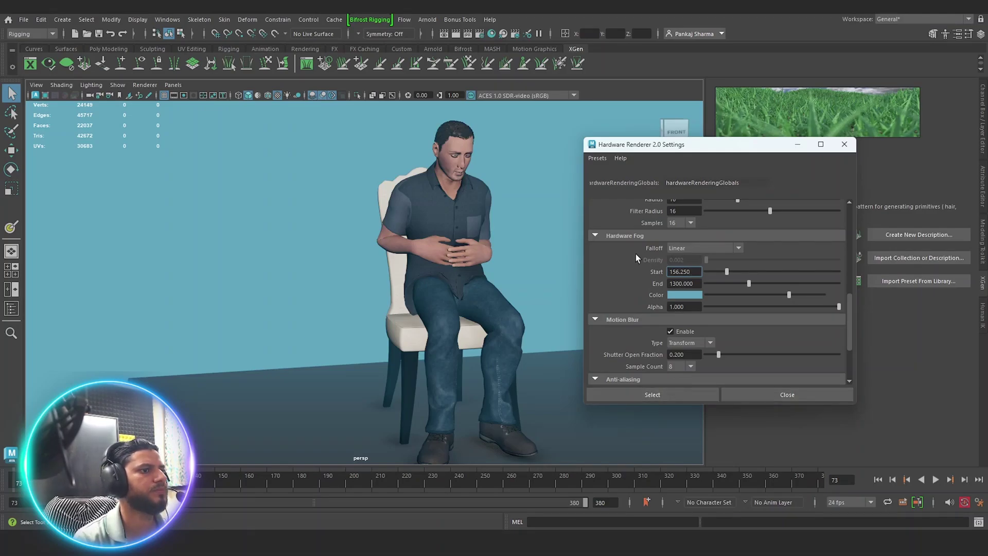
pyautogui.click(772, 396)
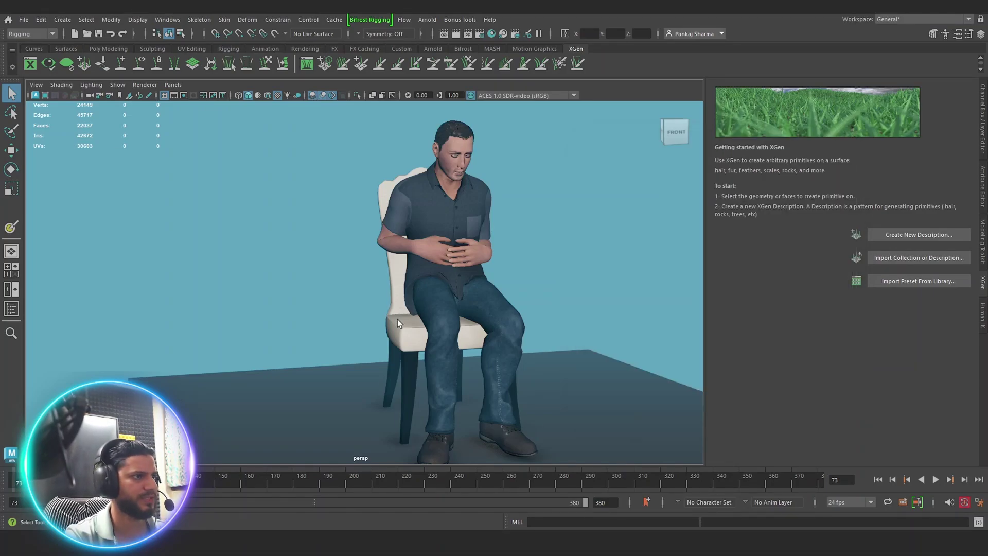
# Step: Duplicate the chair three times and spread the copies out behind the seated character
pyautogui.click(399, 323)
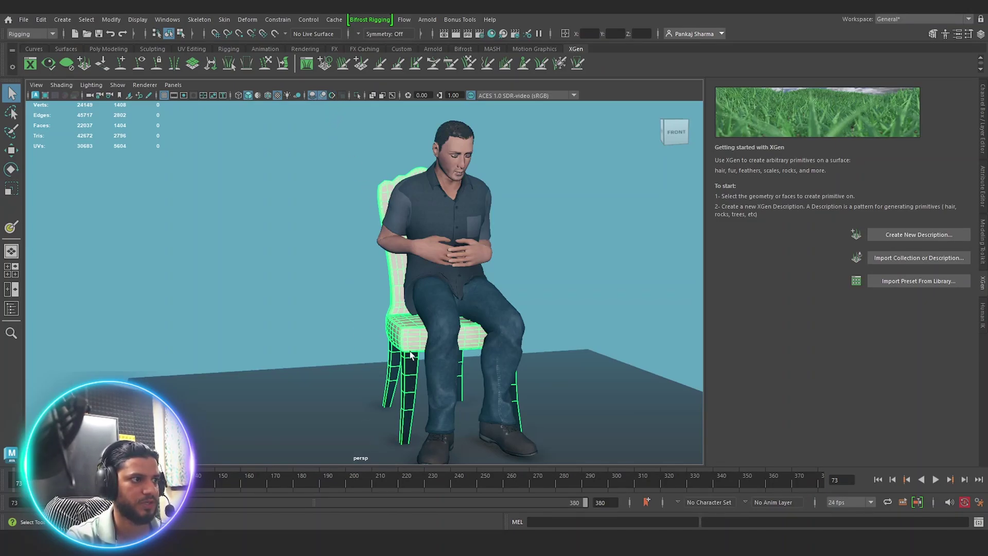
pyautogui.click(331, 96)
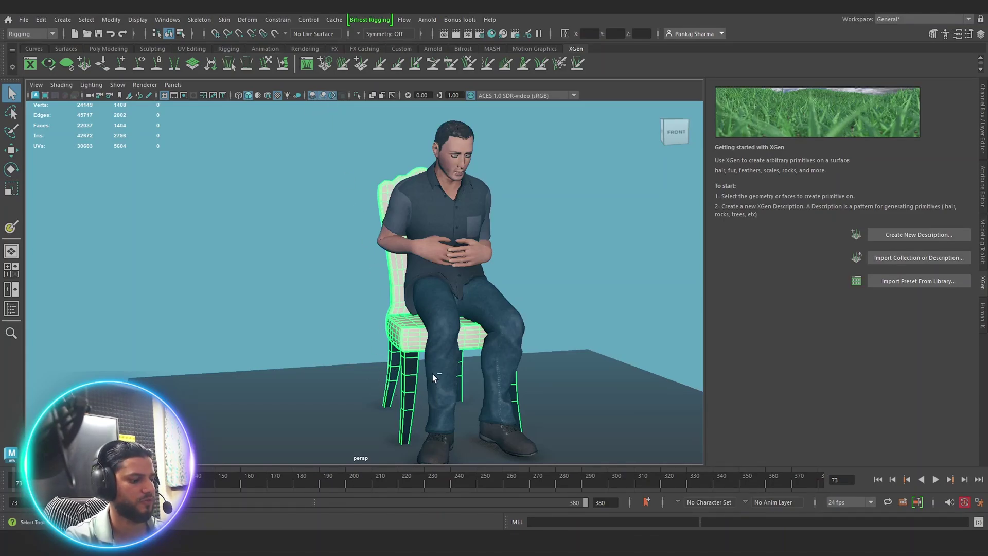
pyautogui.hotkey('ctrl', 'd')
pyautogui.press('w')
pyautogui.moveTo(496, 419); pyautogui.dragTo(330, 417)
pyautogui.moveTo(265, 416); pyautogui.dragTo(522, 322)
pyautogui.hotkey('ctrl', 'd')
pyautogui.press('e')
pyautogui.hotkey('ctrl', 'd')
pyautogui.press('w')
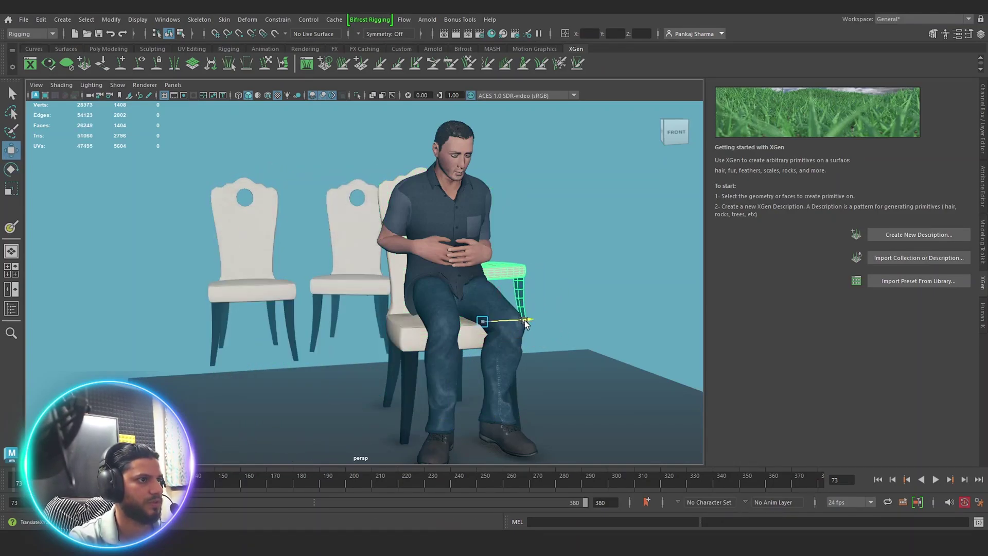
# Step: Clear the selection and toggle the viewport's motion blur to compare its effect on the chairs
pyautogui.click(641, 239)
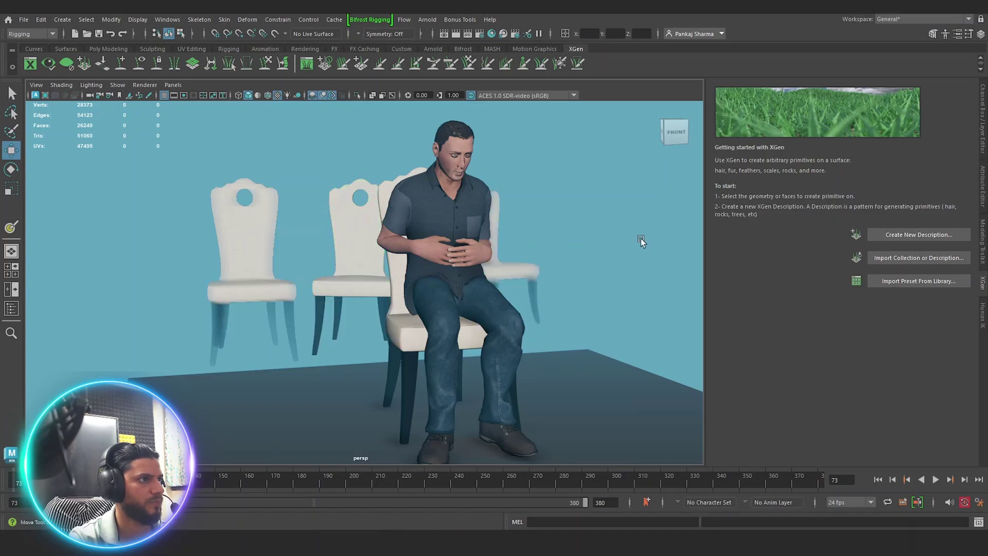
pyautogui.click(321, 96)
pyautogui.click(322, 96)
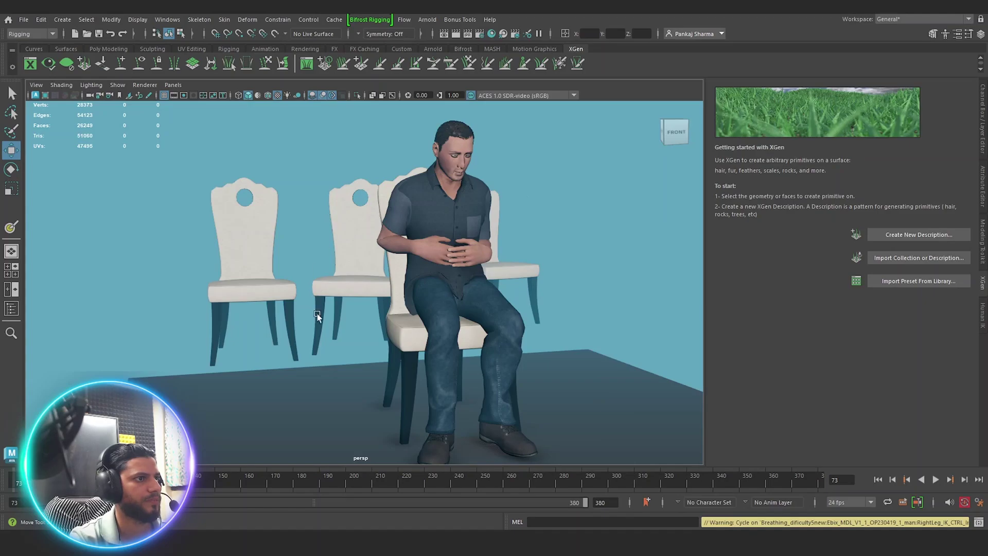
# Step: Reopen the renderer settings and set the hardware fog's End to about 587.4 and its Start to about 244.8
pyautogui.click(145, 85)
pyautogui.click(203, 104)
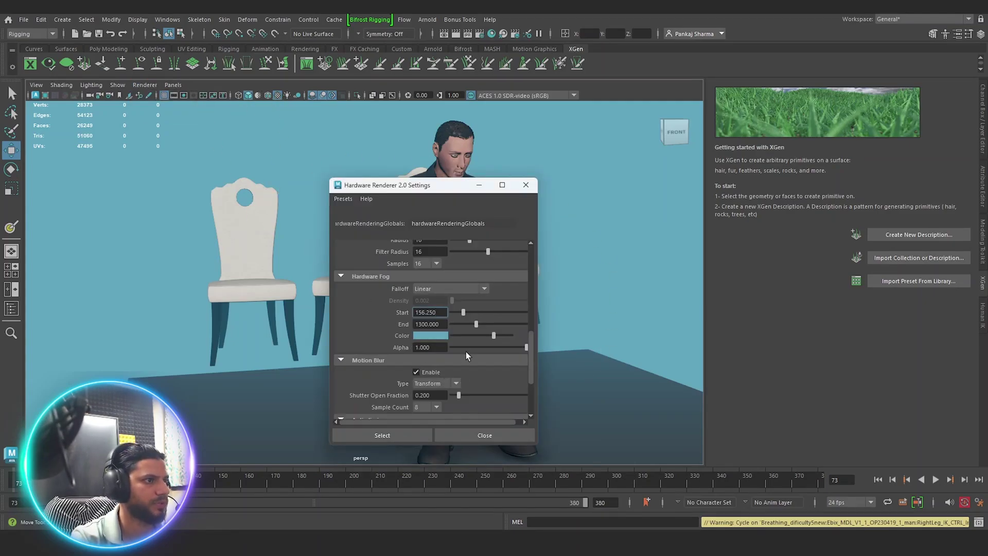
pyautogui.moveTo(473, 324); pyautogui.dragTo(469, 324)
pyautogui.moveTo(390, 188); pyautogui.dragTo(635, 36)
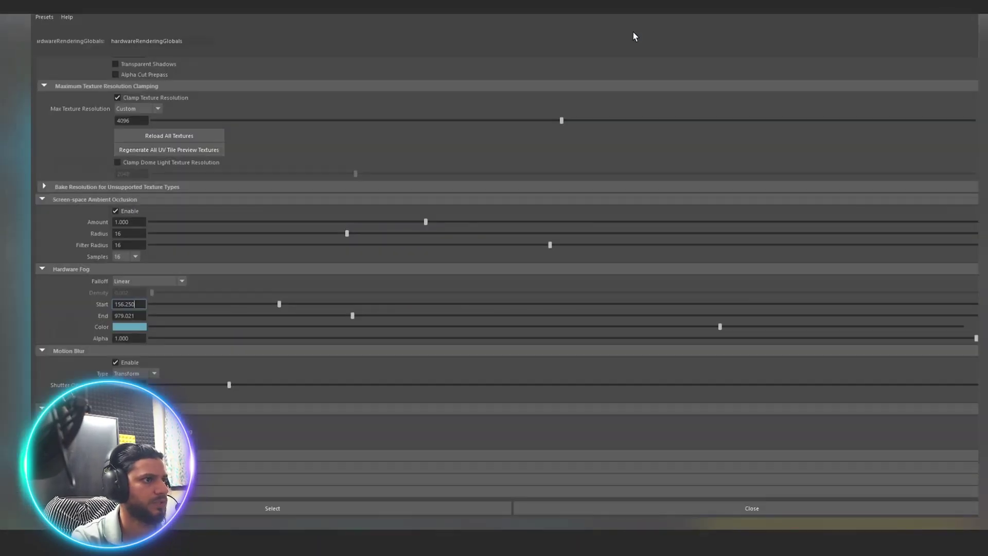
pyautogui.doubleClick(450, 20)
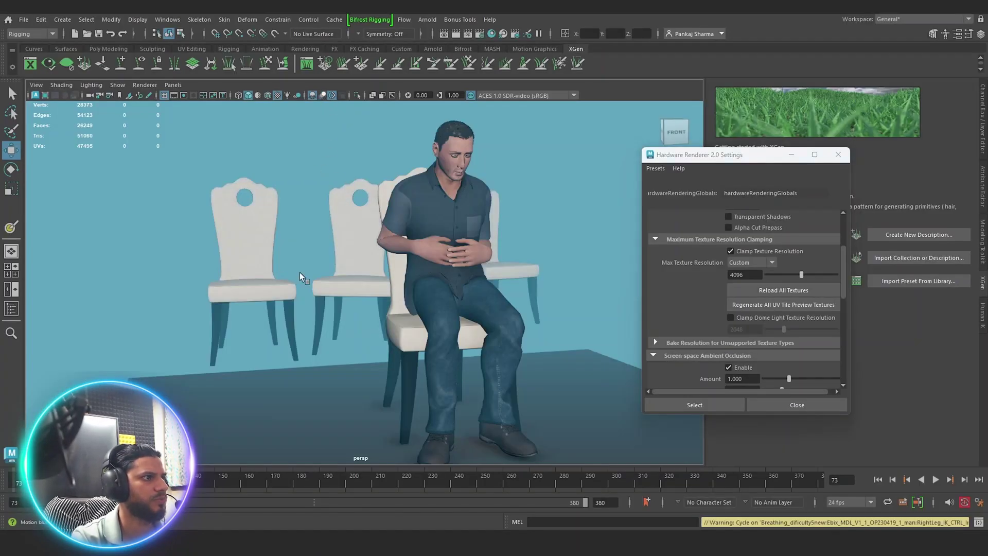
pyautogui.scroll(-3, 679, 333)
pyautogui.moveTo(784, 351); pyautogui.dragTo(775, 354)
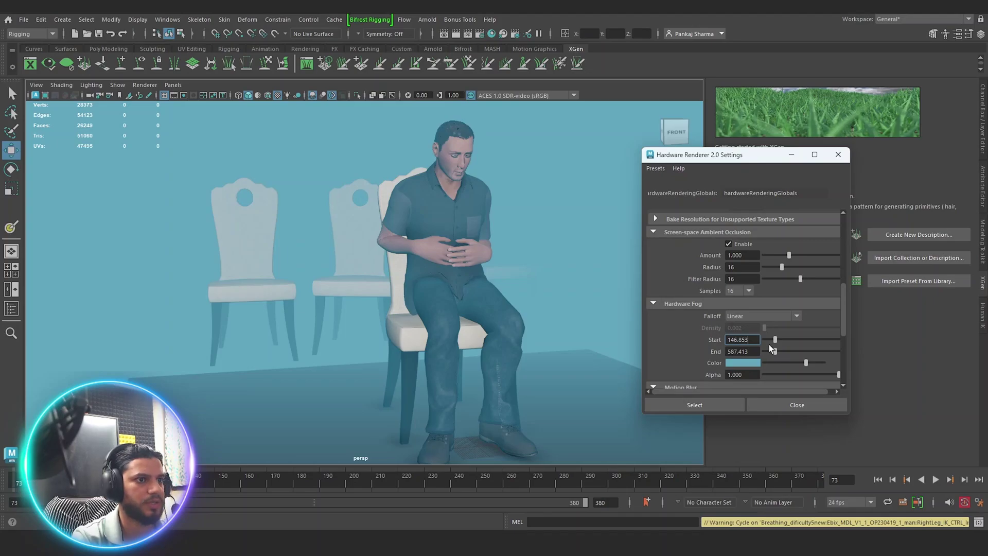
pyautogui.moveTo(775, 339); pyautogui.dragTo(782, 340)
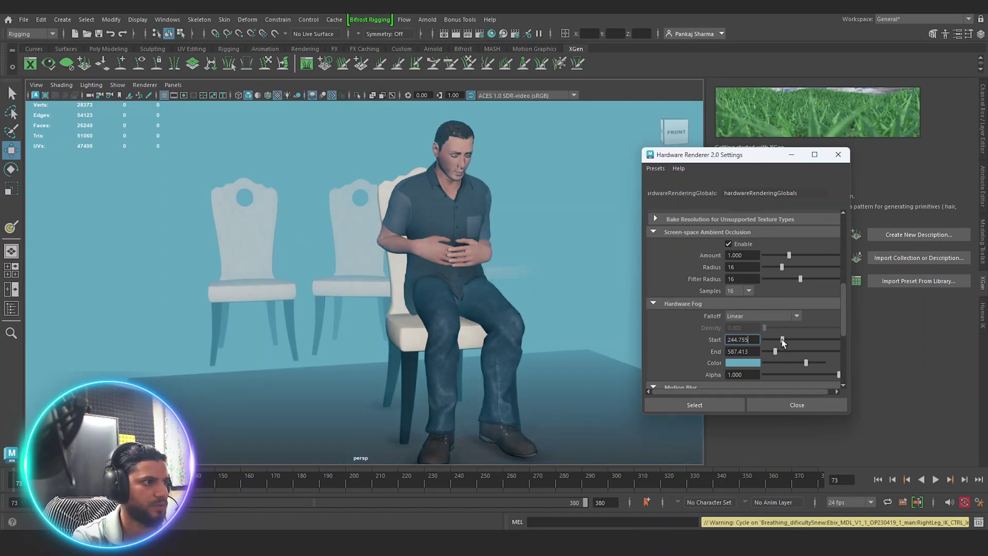
# Step: Scale up the floor plane so it extends well beyond the character and the chairs
pyautogui.click(484, 453)
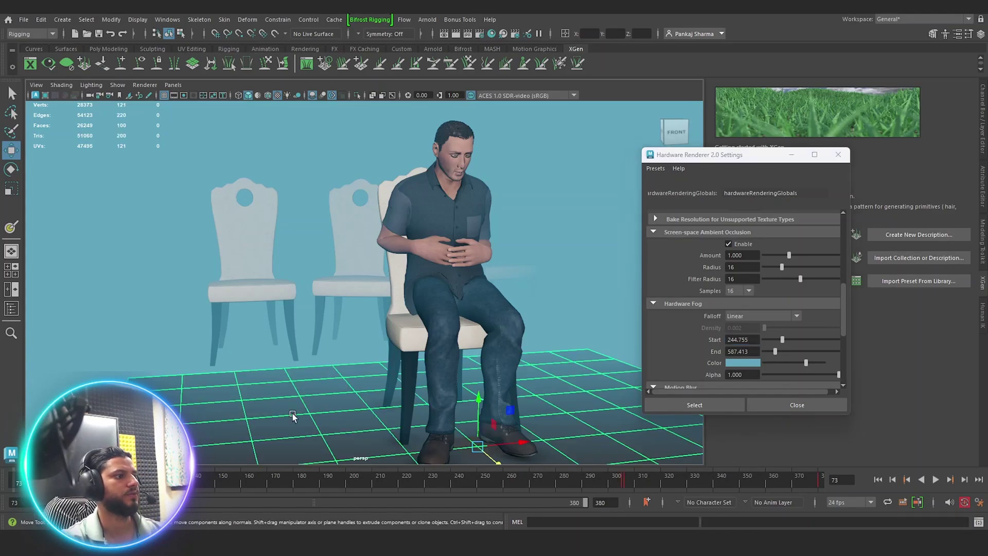
pyautogui.press('r')
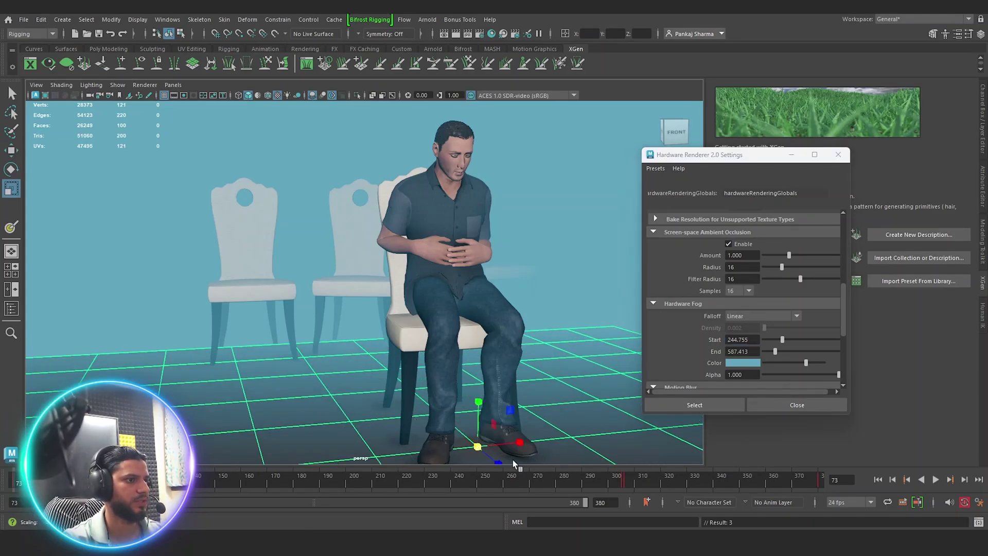
pyautogui.click(503, 467)
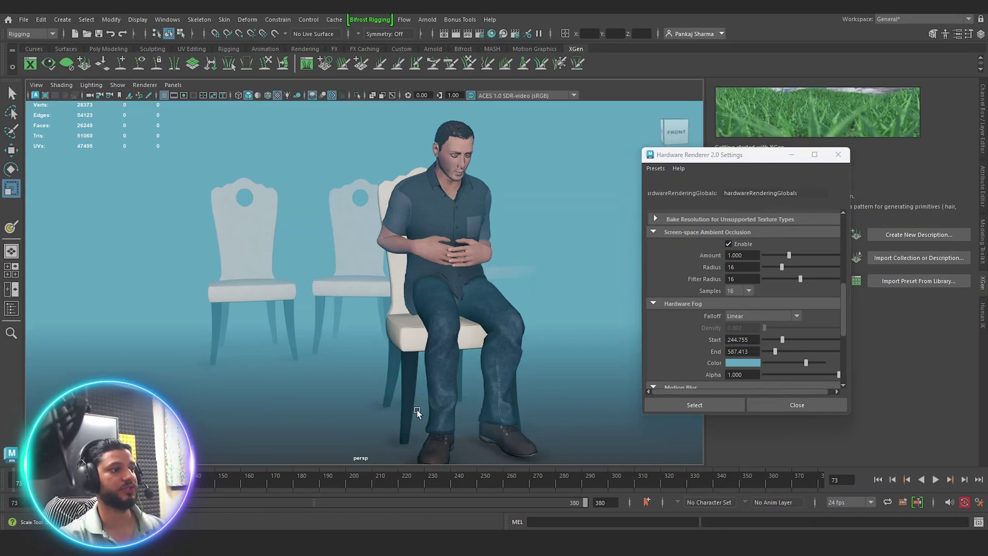
# Step: Close the renderer settings and display the resolution gate in the perspective viewport
pyautogui.click(787, 405)
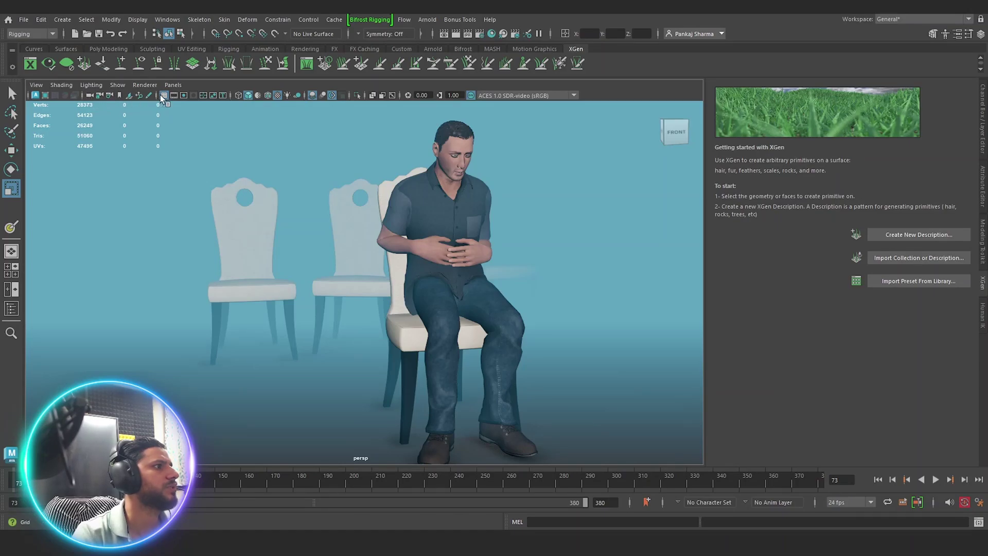
pyautogui.click(183, 95)
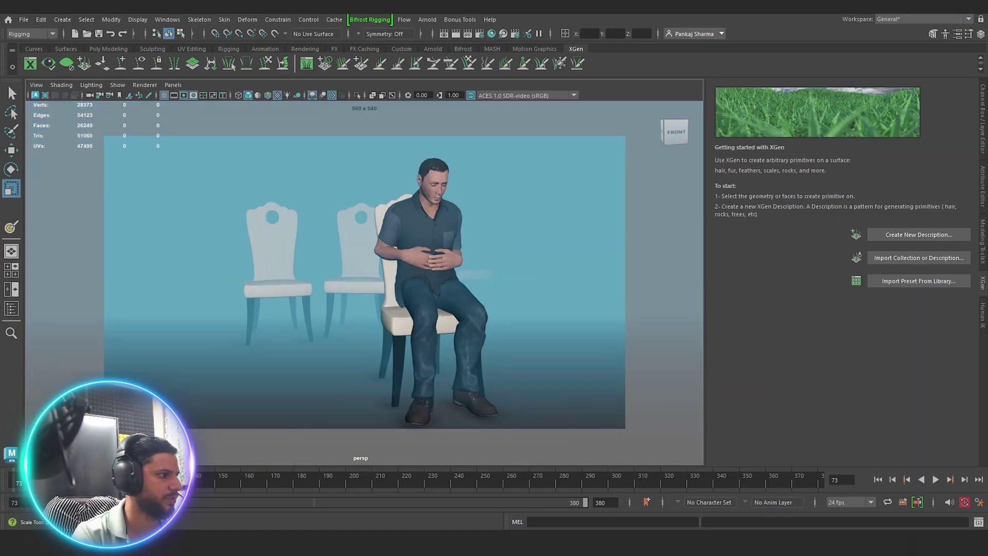
# Step: Return to the start of the animation, select the floor plane and delete its animation channels
pyautogui.hotkey('alt', 'v')
pyautogui.moveTo(402, 492); pyautogui.dragTo(13, 484)
pyautogui.click(205, 369)
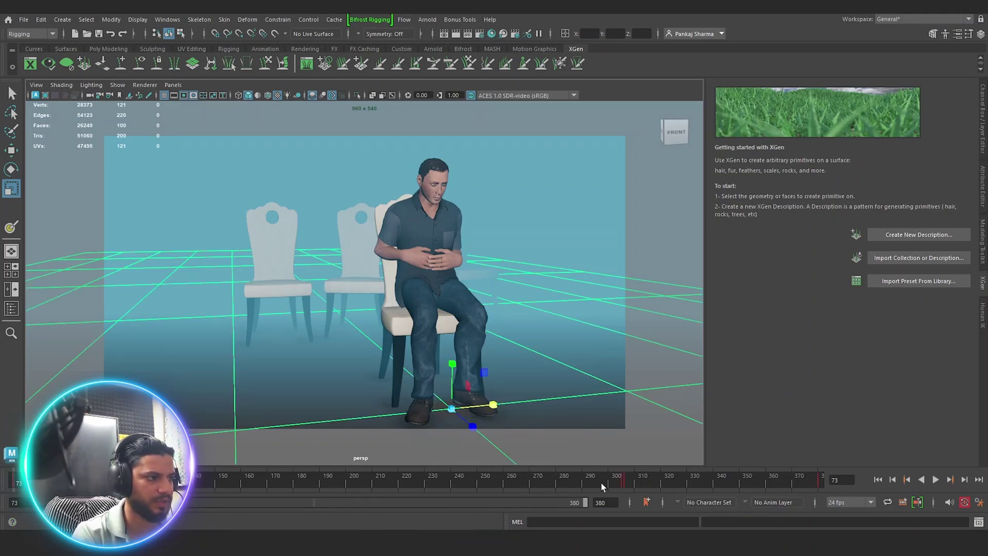
pyautogui.click(41, 20)
pyautogui.moveTo(60, 142)
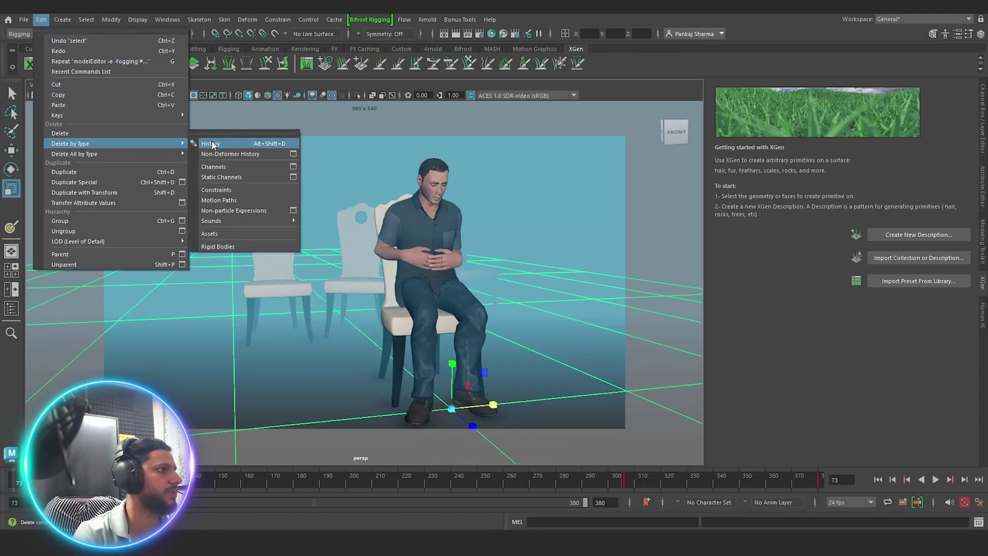
pyautogui.click(226, 166)
# Step: Play and scrub through the animation to check the floor and the character's motion, and clear the selection
pyautogui.hotkey('alt', 'v')
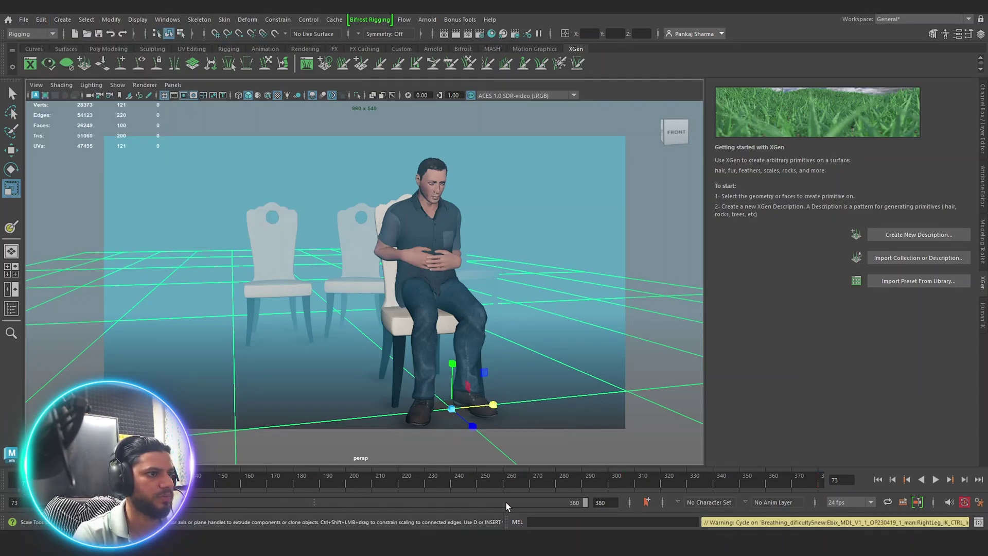
pyautogui.moveTo(288, 498); pyautogui.dragTo(15, 489)
pyautogui.click(546, 192)
pyautogui.moveTo(372, 480)
pyautogui.mouseDown()
pyautogui.moveTo(574, 483)
pyautogui.moveTo(264, 475)
pyautogui.moveTo(631, 472)
pyautogui.moveTo(696, 489)
pyautogui.mouseUp()
pyautogui.press('Escape')
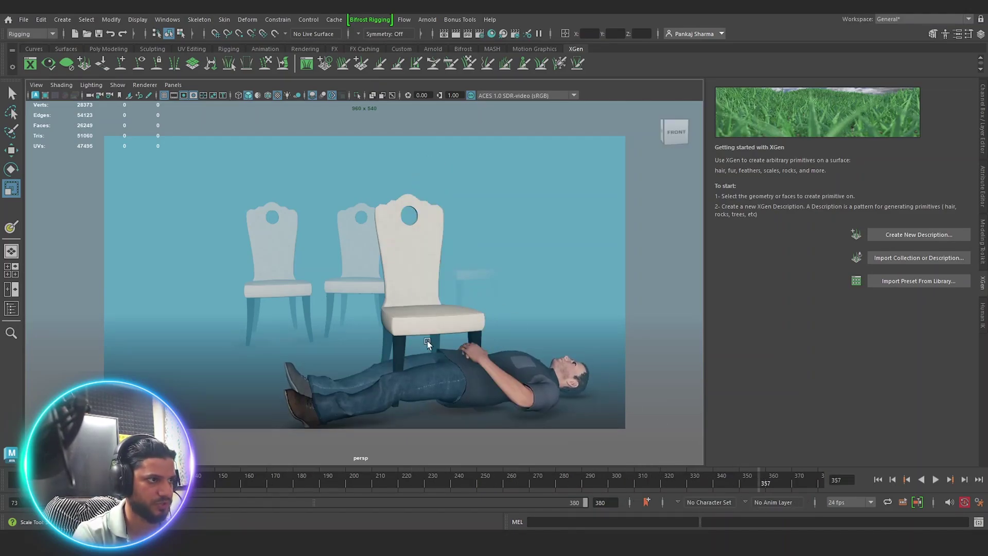
# Step: At frame 305, set the front chair's Scale X, Y and Z to 0.001 and key it
pyautogui.click(448, 337)
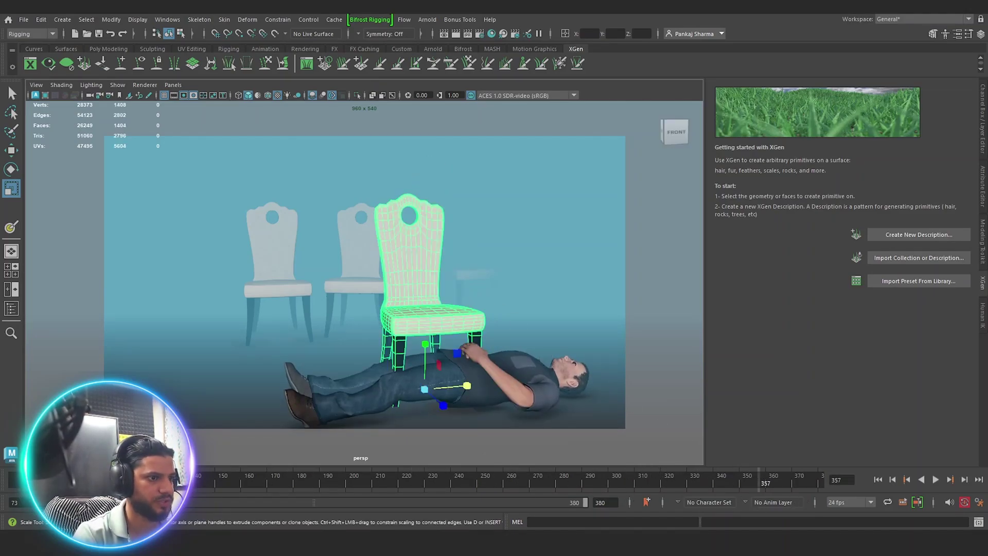
pyautogui.click(651, 483)
pyautogui.moveTo(632, 481)
pyautogui.mouseDown()
pyautogui.moveTo(610, 483)
pyautogui.moveTo(621, 483)
pyautogui.mouseUp()
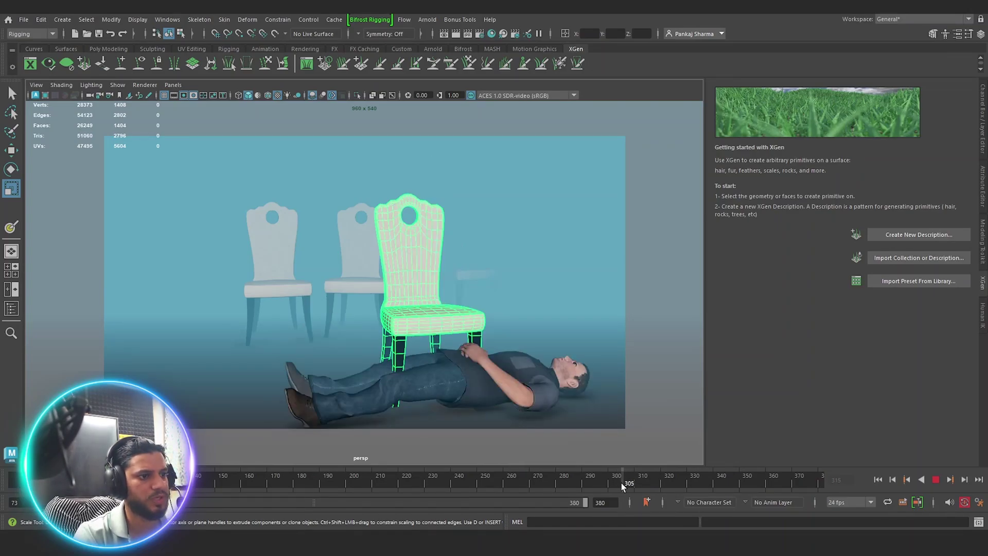
pyautogui.moveTo(621, 483); pyautogui.dragTo(621, 485)
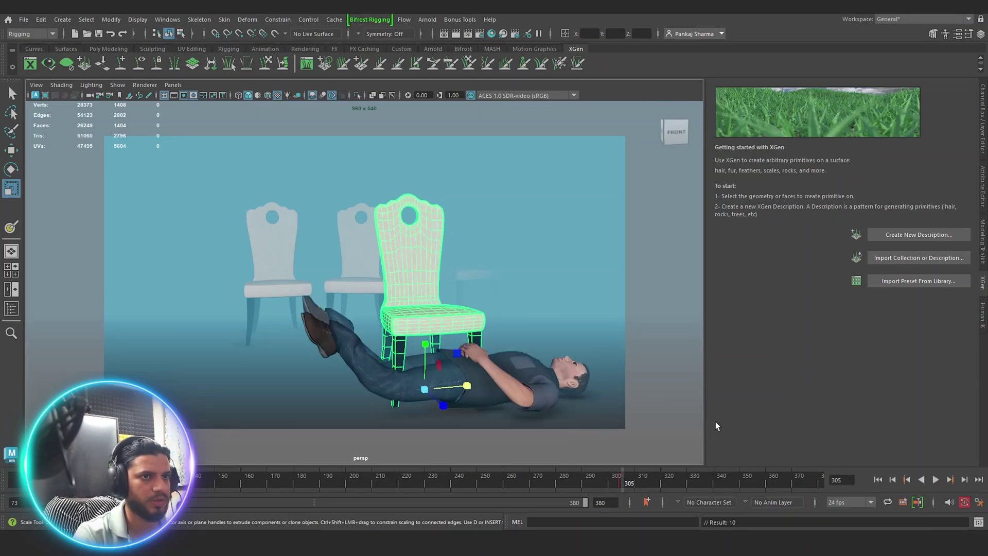
pyautogui.click(983, 116)
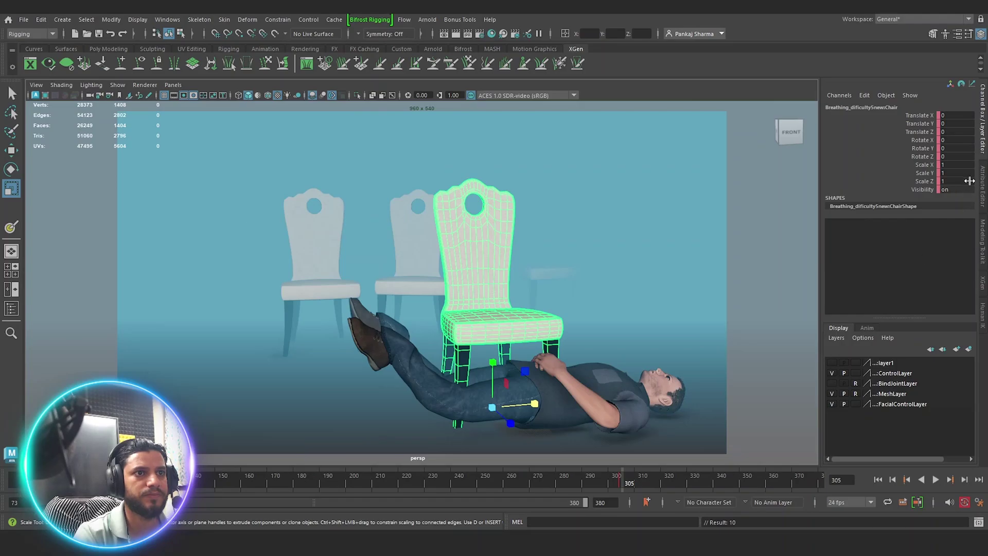
pyautogui.moveTo(951, 165); pyautogui.dragTo(951, 177)
pyautogui.doubleClick(952, 181)
pyautogui.write('0.001')
pyautogui.press('Return')
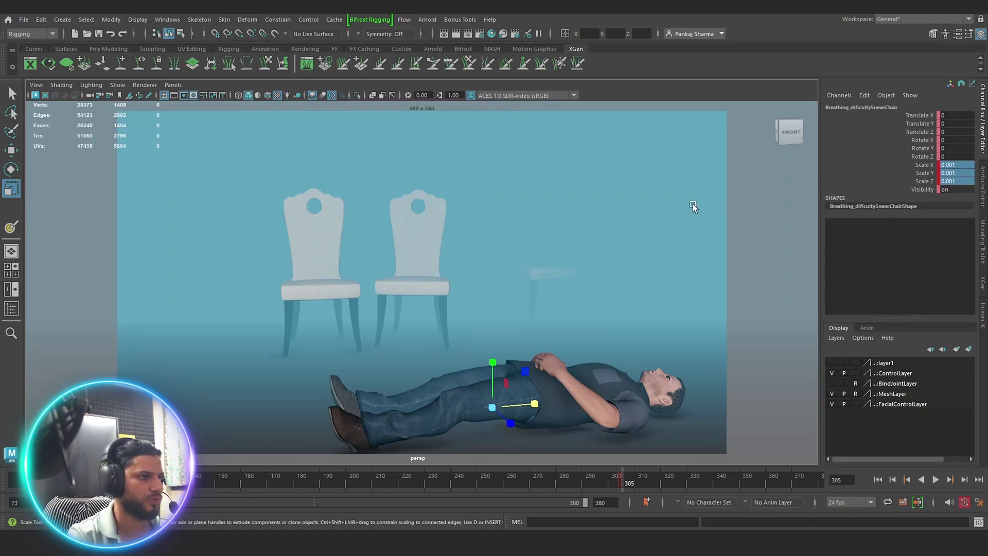
pyautogui.press('s')
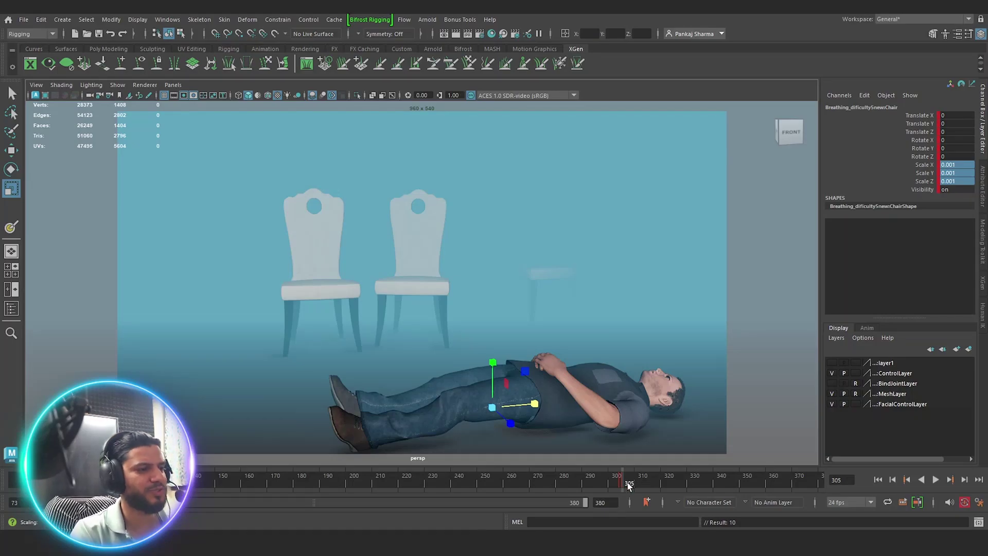
# Step: Return to frame 73, clear the selection and open the playblast options with the display size set to From Render Settings
pyautogui.moveTo(615, 479); pyautogui.dragTo(52, 481)
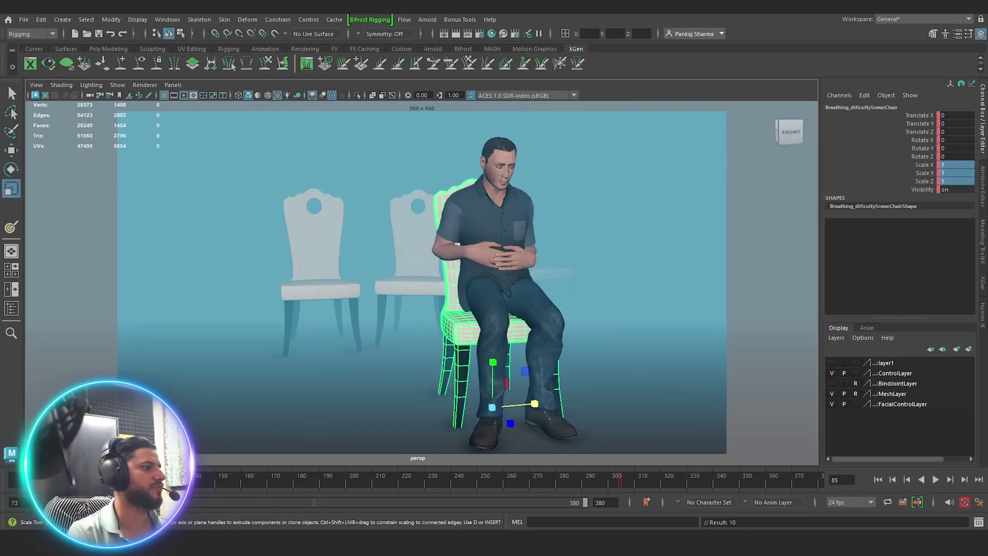
pyautogui.click(505, 264)
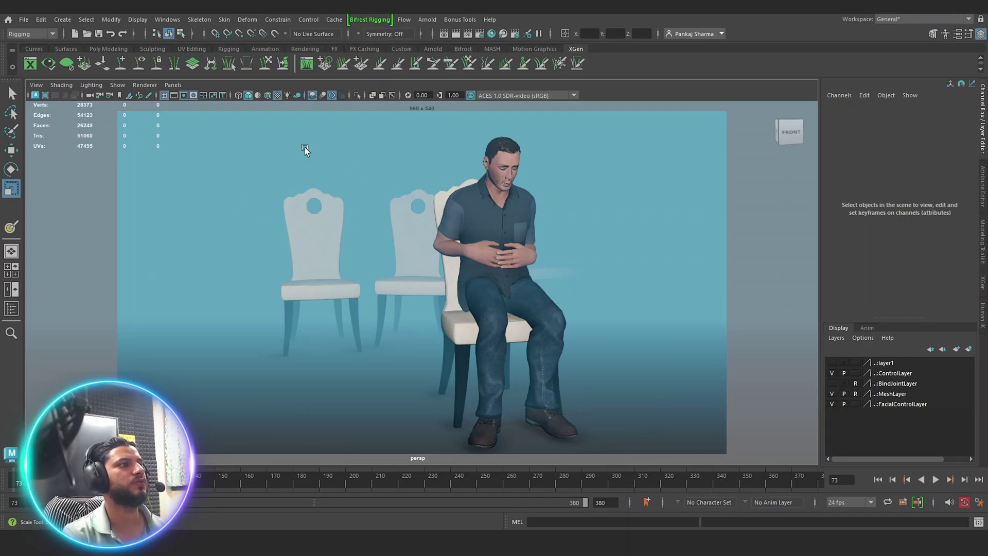
pyautogui.rightClick(22, 488)
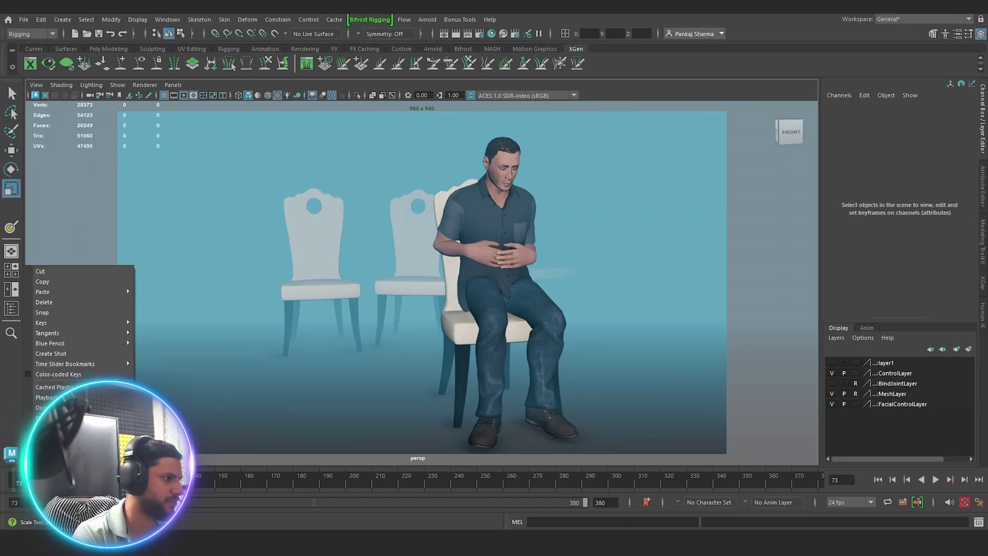
pyautogui.click(130, 397)
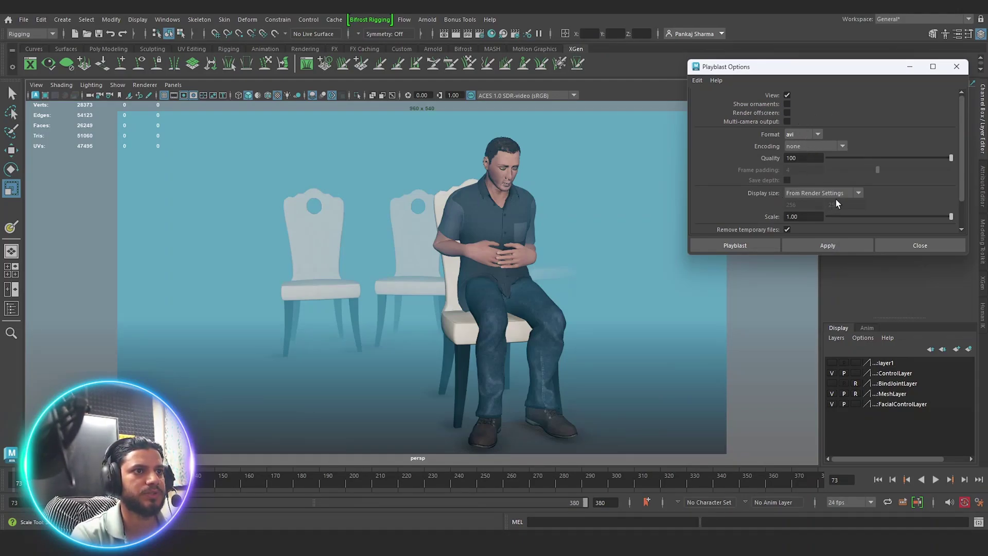
pyautogui.click(808, 193)
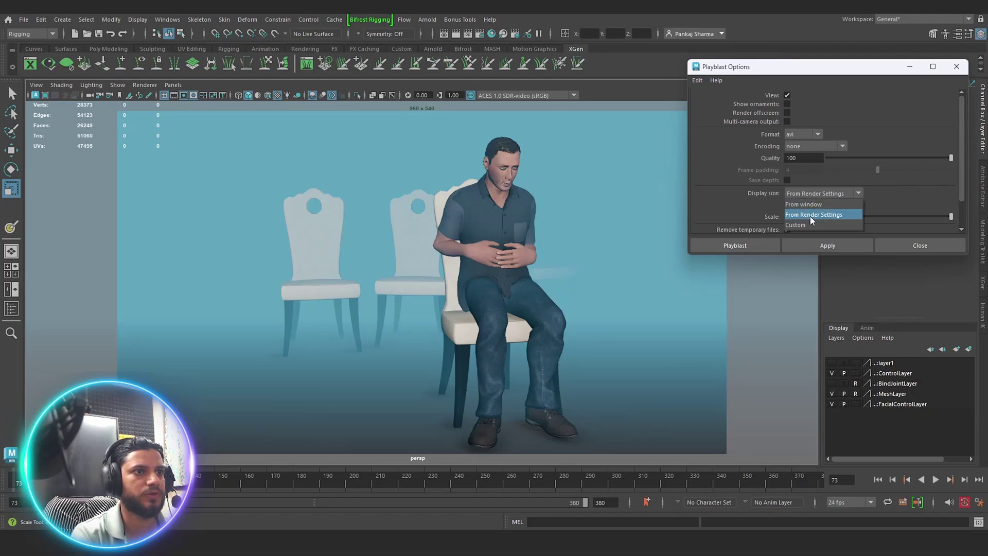
pyautogui.scroll(-3, 806, 191)
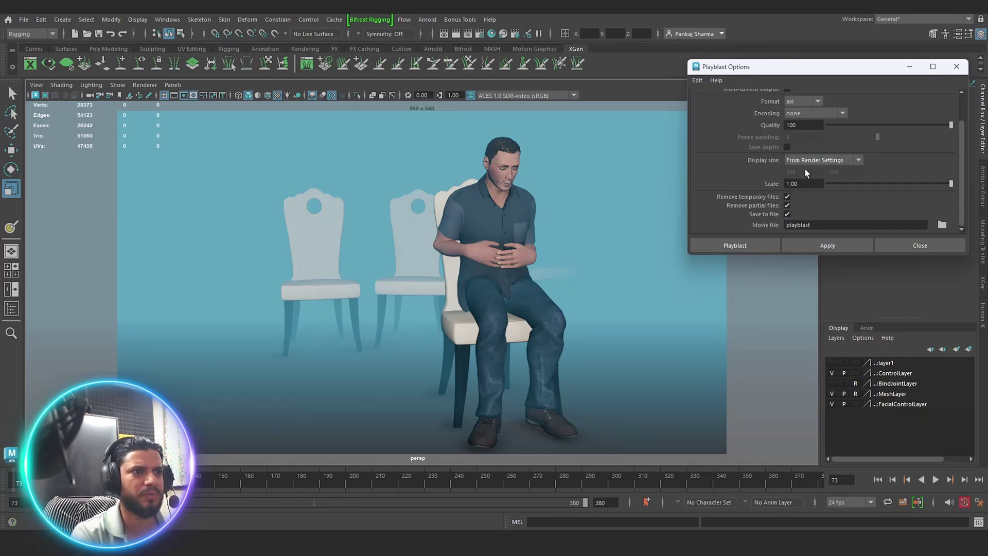
# Step: Set the playblast's movie file to Test01 in the project's movies folder and check its path
pyautogui.click(940, 225)
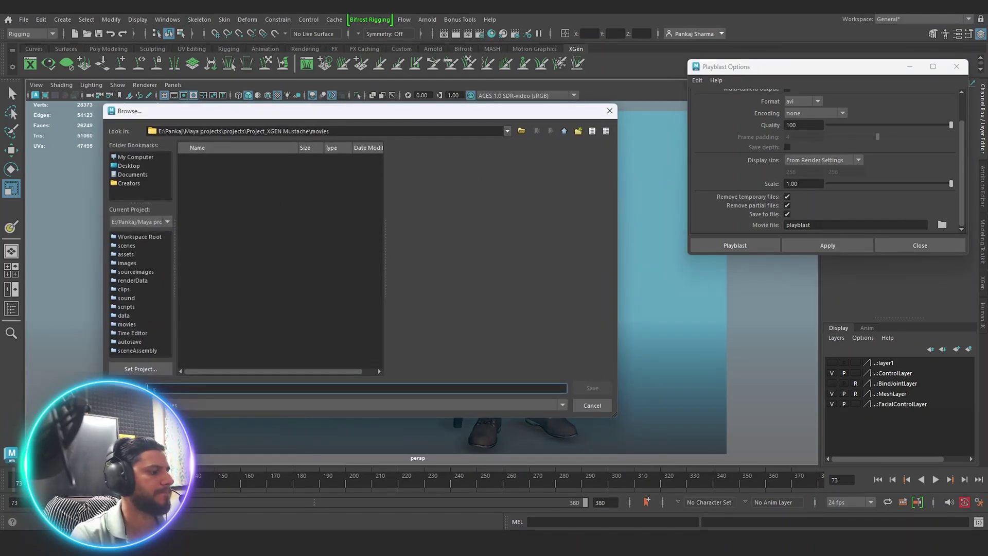
pyautogui.write('Test01')
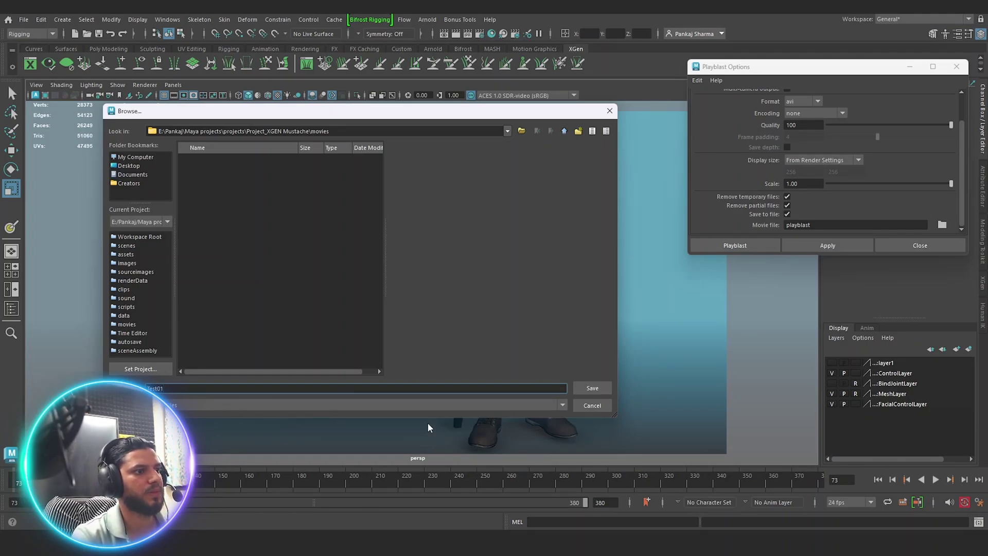
pyautogui.click(592, 389)
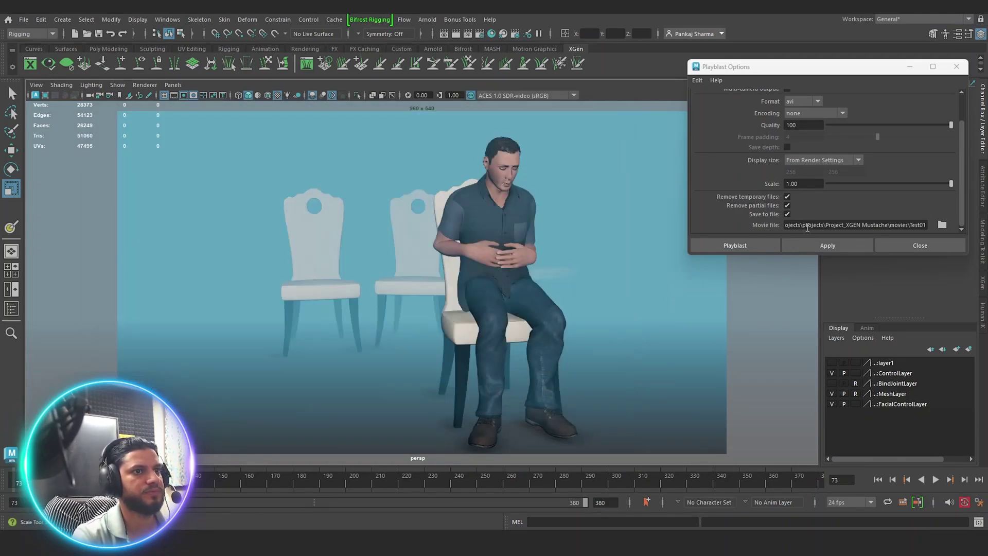
pyautogui.click(836, 224)
pyautogui.moveTo(836, 227); pyautogui.dragTo(719, 227)
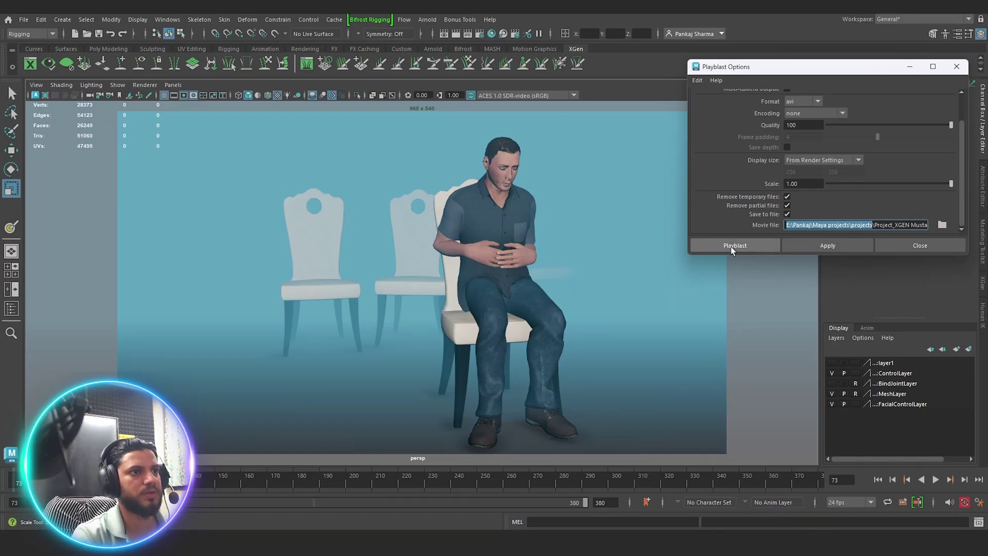
# Step: Playblast the animation, review the resulting movie and close the media player
pyautogui.click(733, 246)
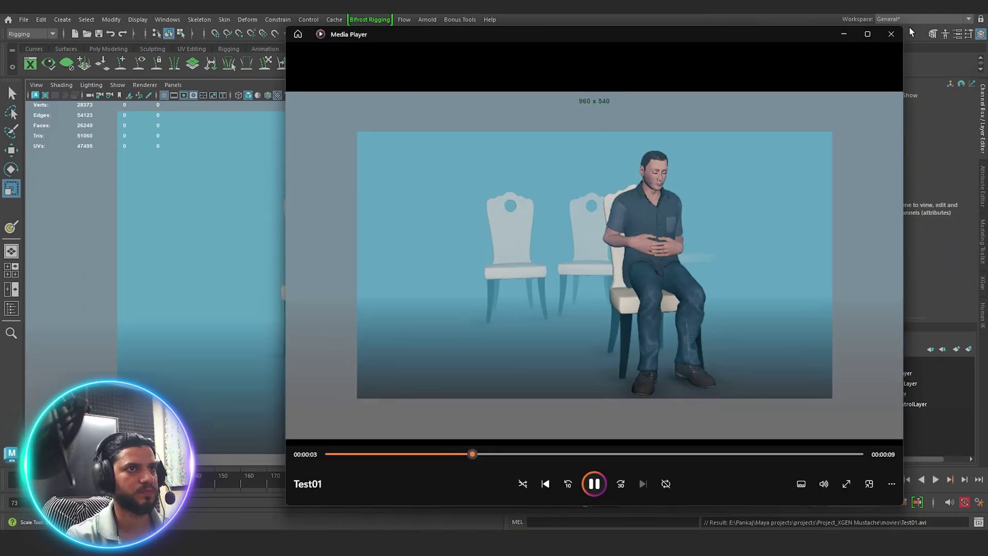
pyautogui.moveTo(903, 27); pyautogui.dragTo(808, 199)
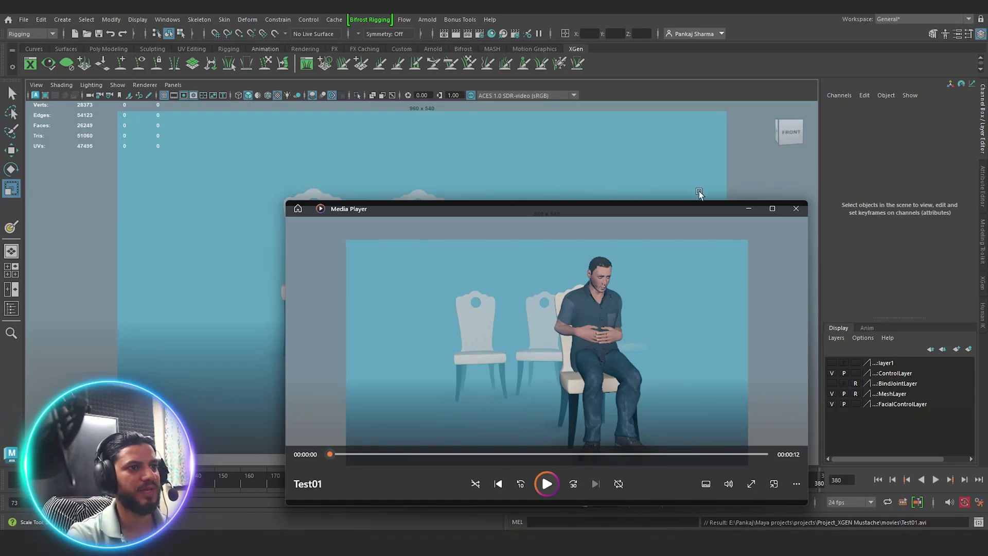
pyautogui.click(796, 209)
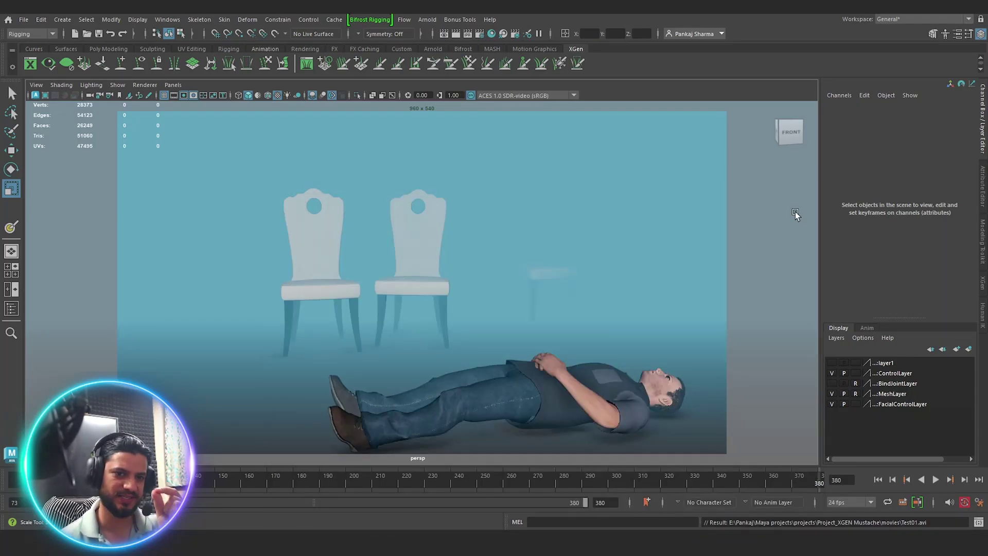